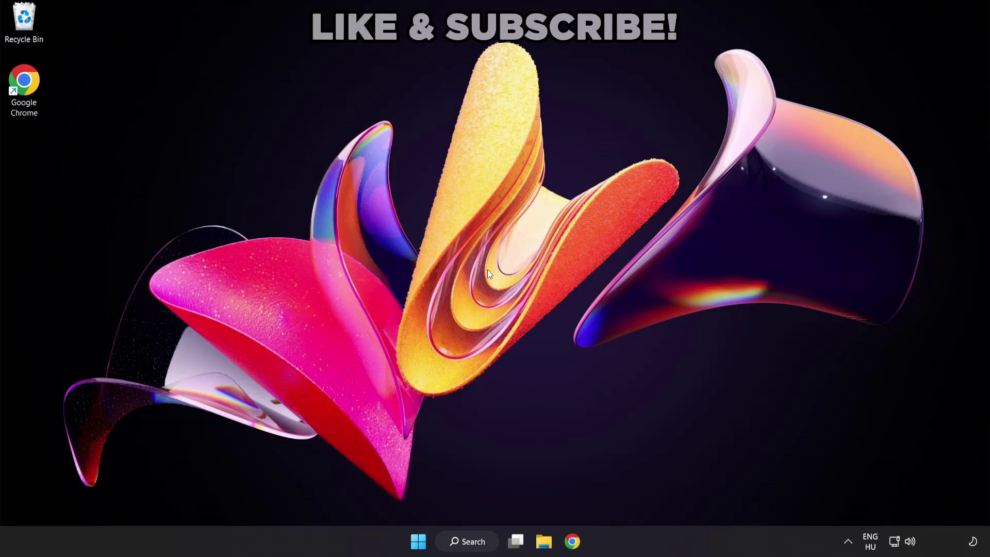
Search Windows for 'device manager'
left_click(478, 545)
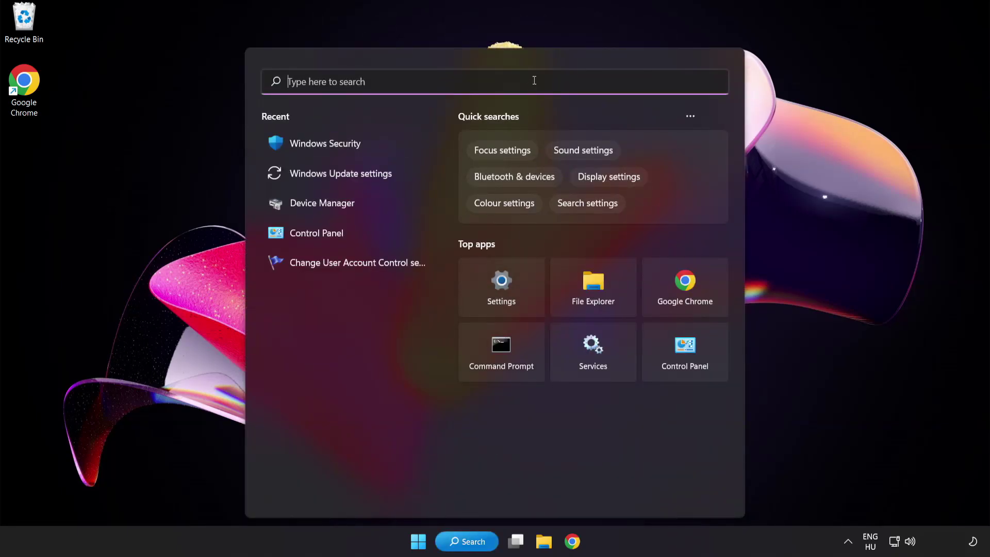
type("device manag")
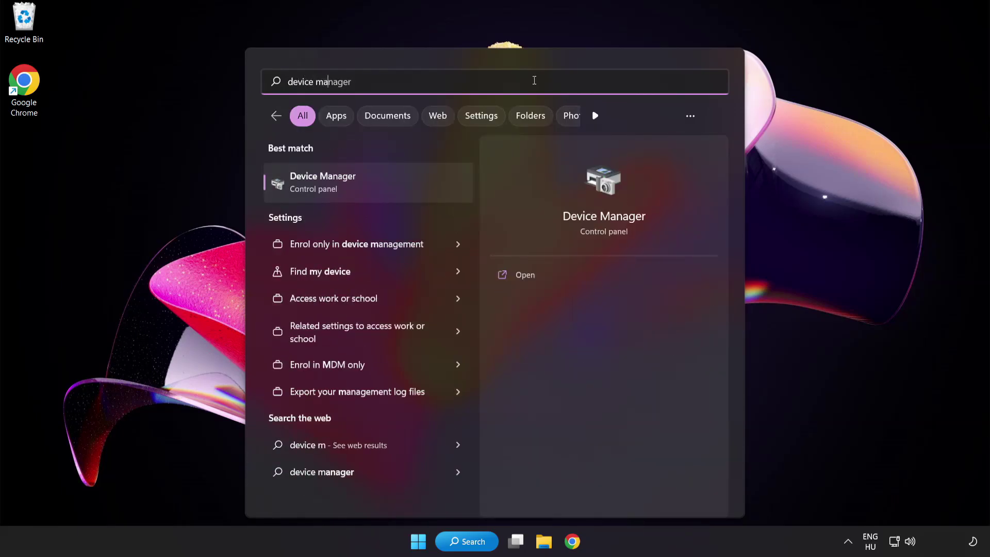
type("er")
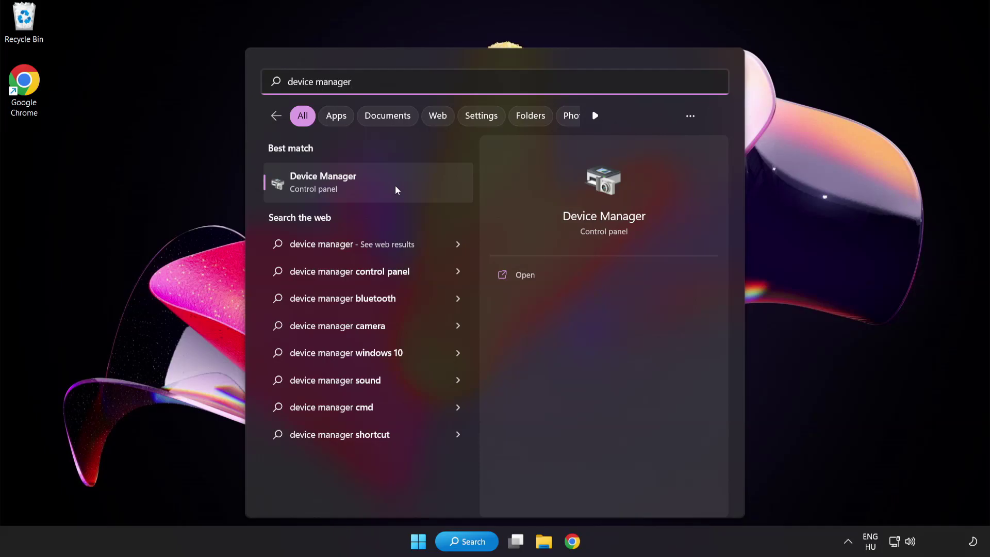
Open Device Manager, centre its window, and expand Display adapters to select VMware SVGA 3D
left_click(395, 186)
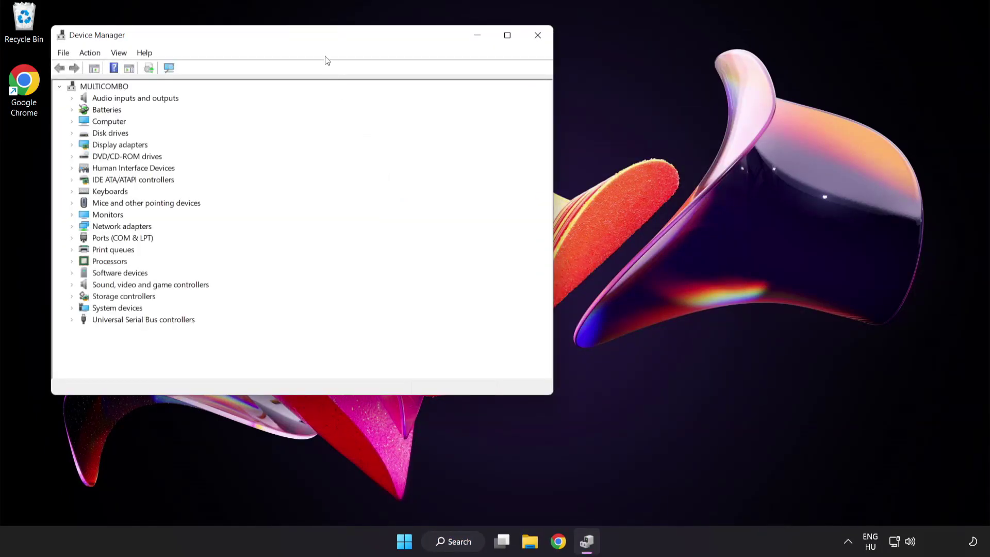
left_click_drag(320, 38, 484, 103)
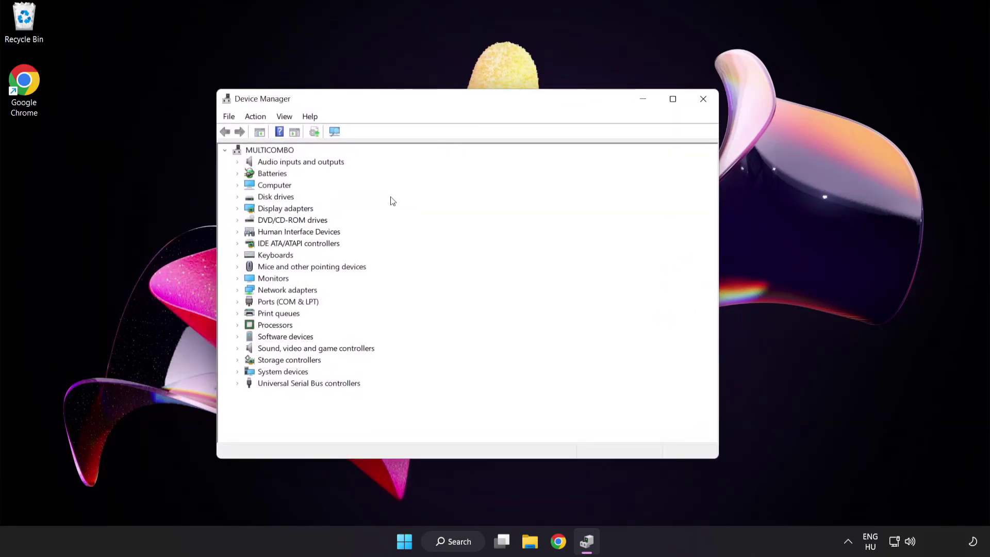
left_click(305, 211)
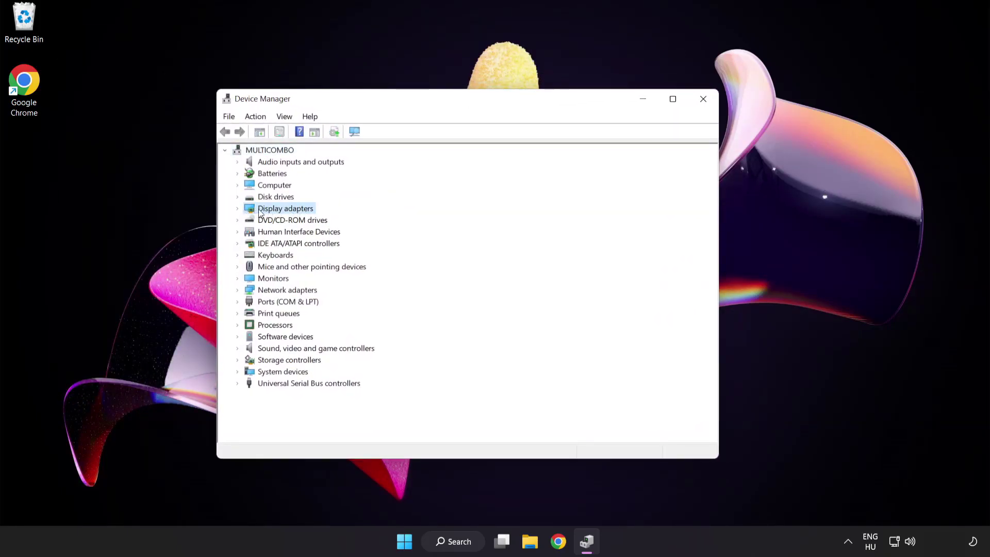
left_click(238, 211)
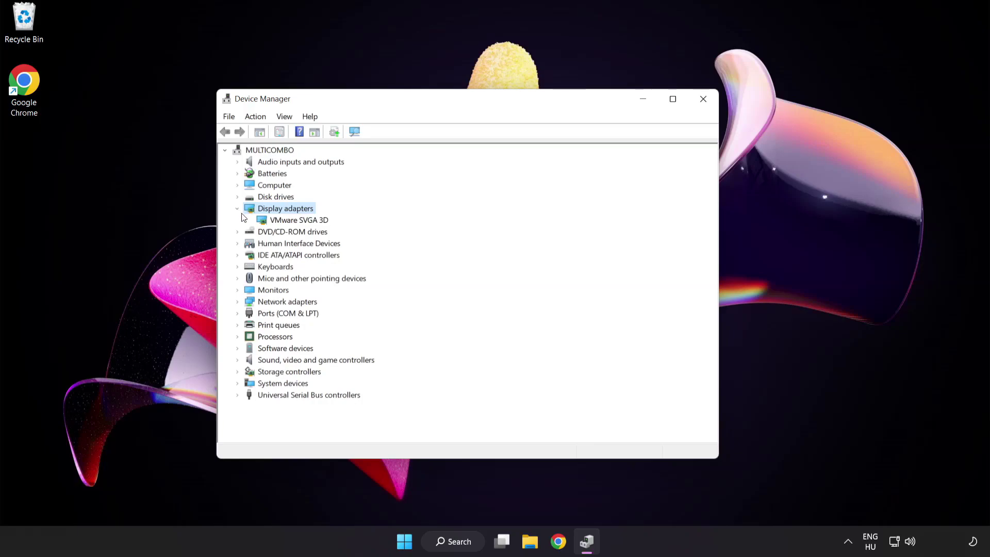
left_click(261, 223)
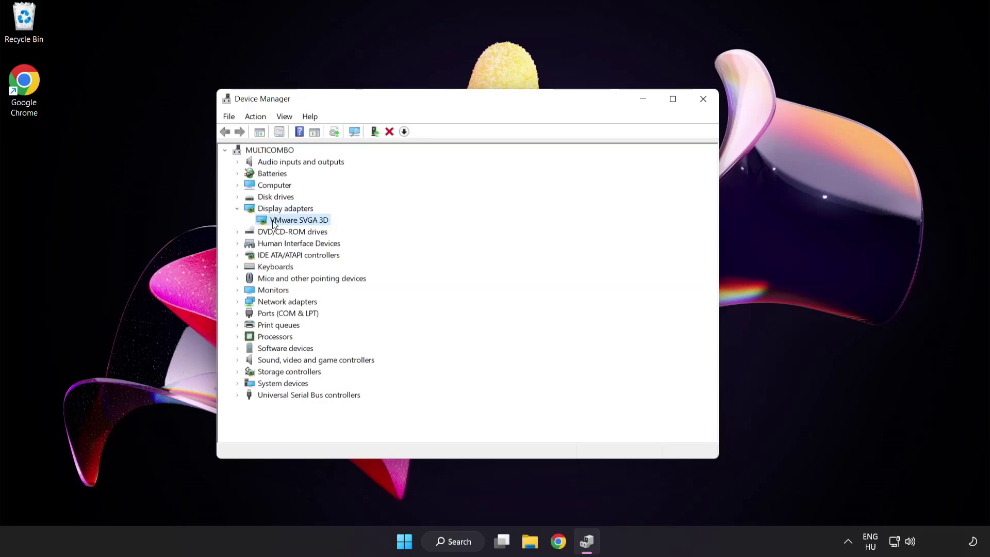
Update the VMware SVGA 3D driver automatically; the best driver is already installed
right_click(291, 221)
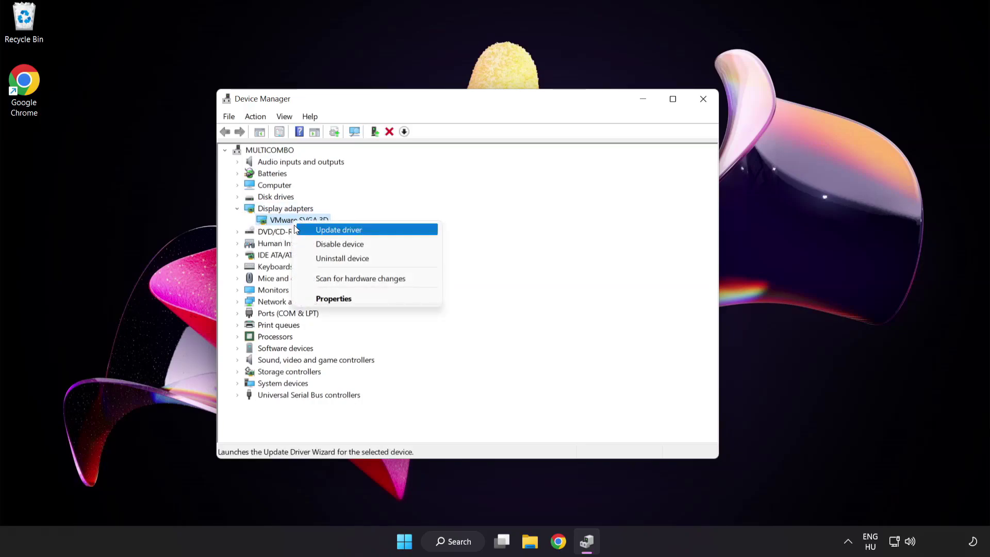
left_click(384, 231)
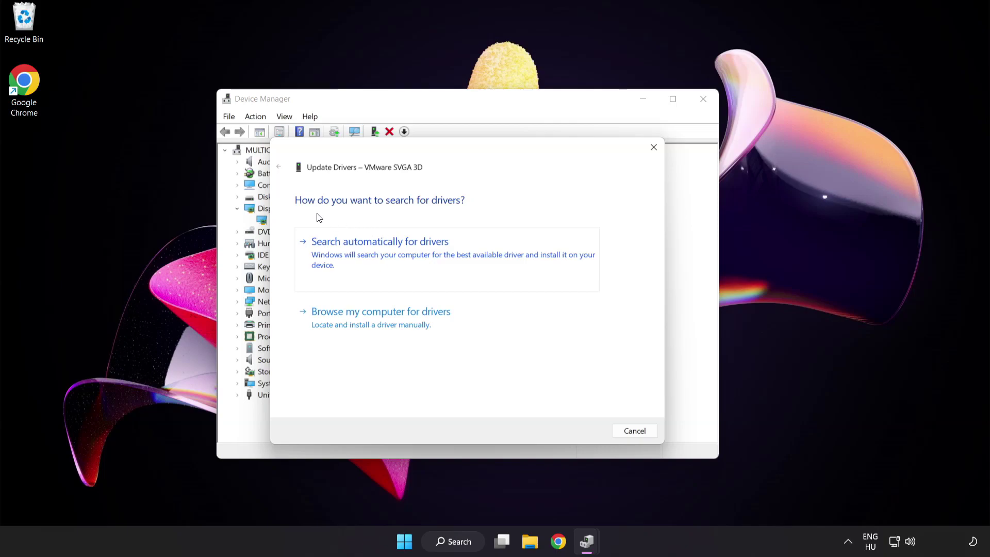
left_click(432, 256)
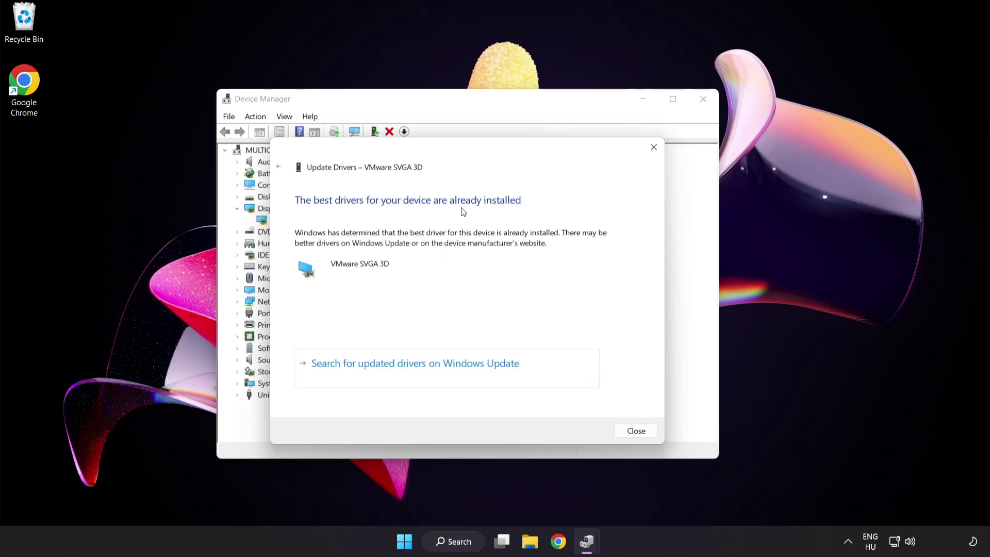
left_click(632, 432)
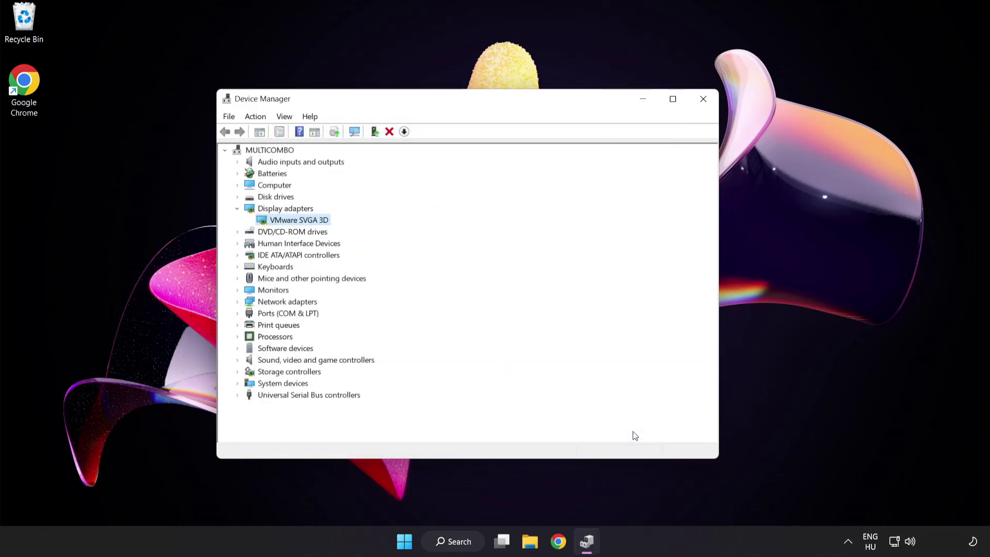
Close Device Manager and search Windows for 'update'
left_click(703, 103)
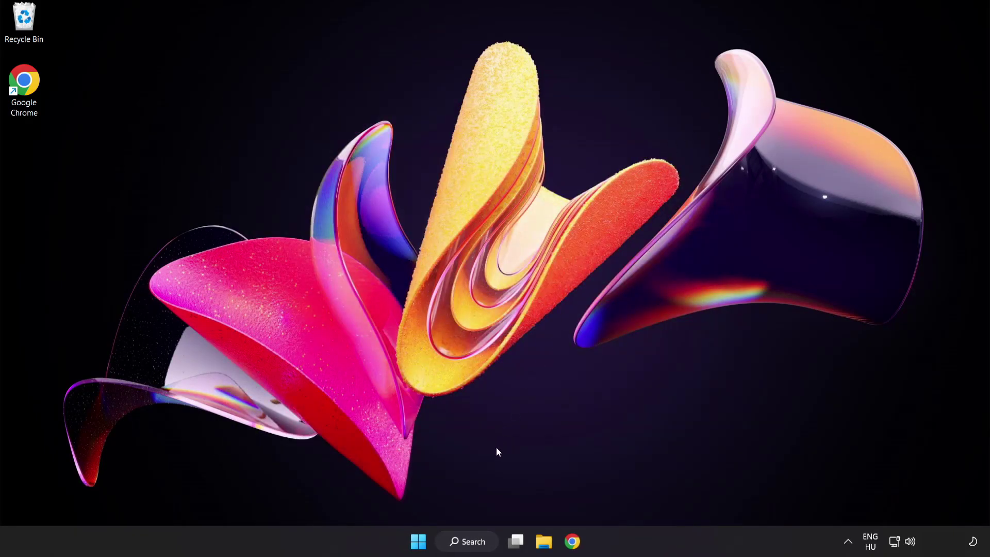
left_click(480, 547)
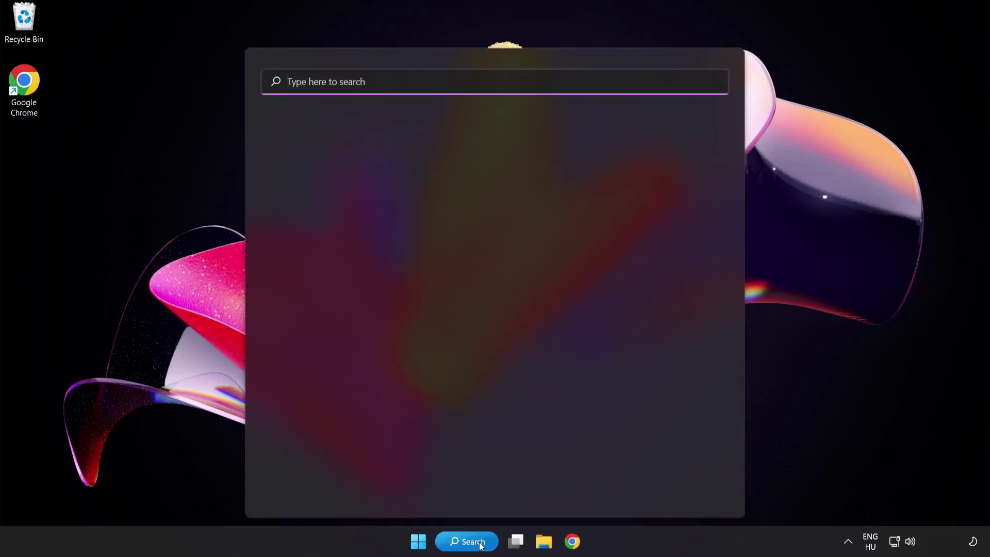
type("update")
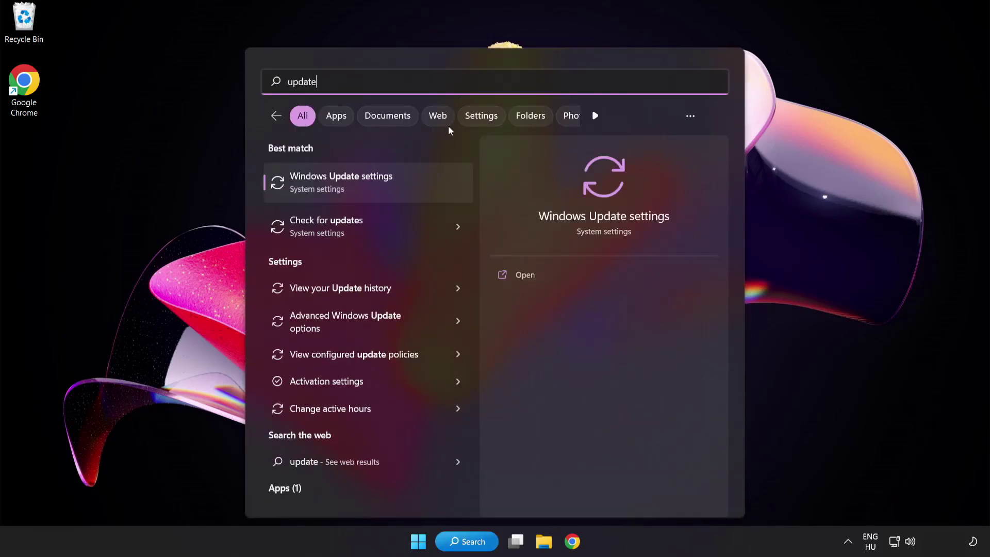
Check Windows Update for new updates, confirm the PC is up to date, and close Settings
left_click(378, 188)
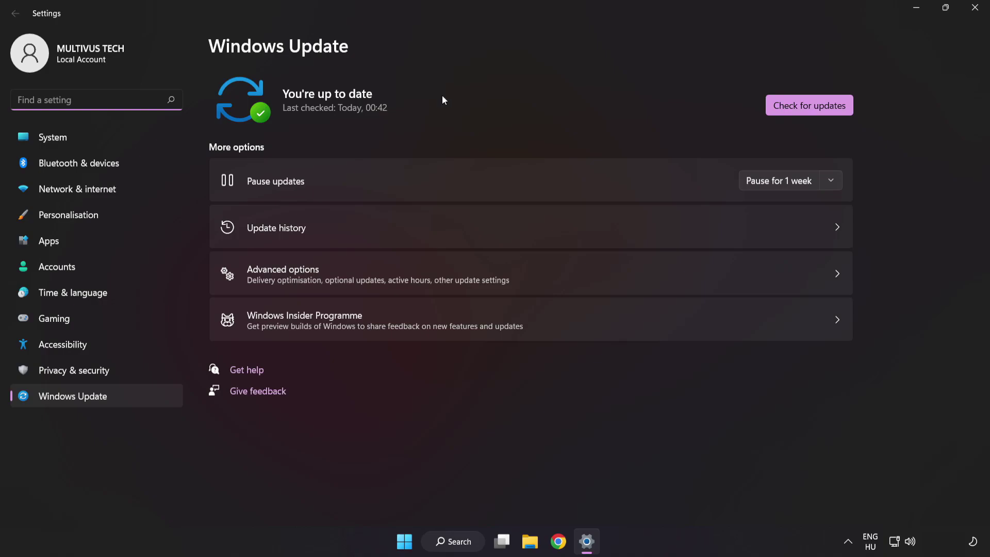
left_click(807, 111)
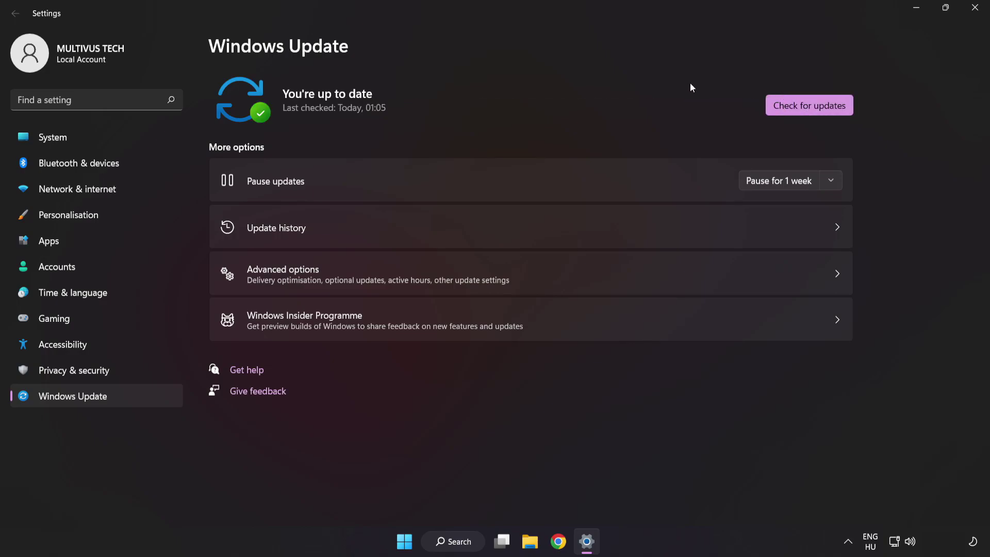
left_click(973, 10)
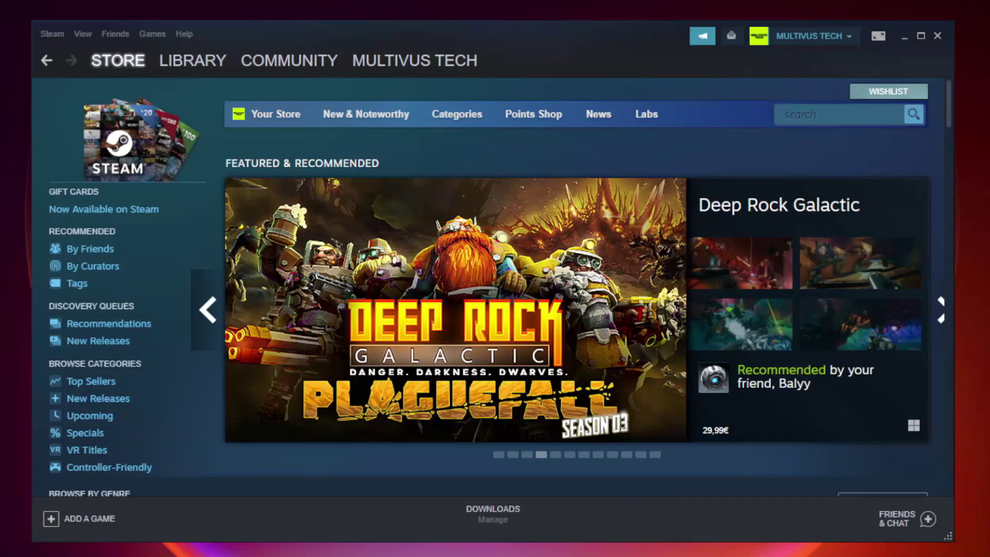
Switch Steam to the Library and bring up the options for YOUR NOT WORKING GAME
mouse_move(165, 64)
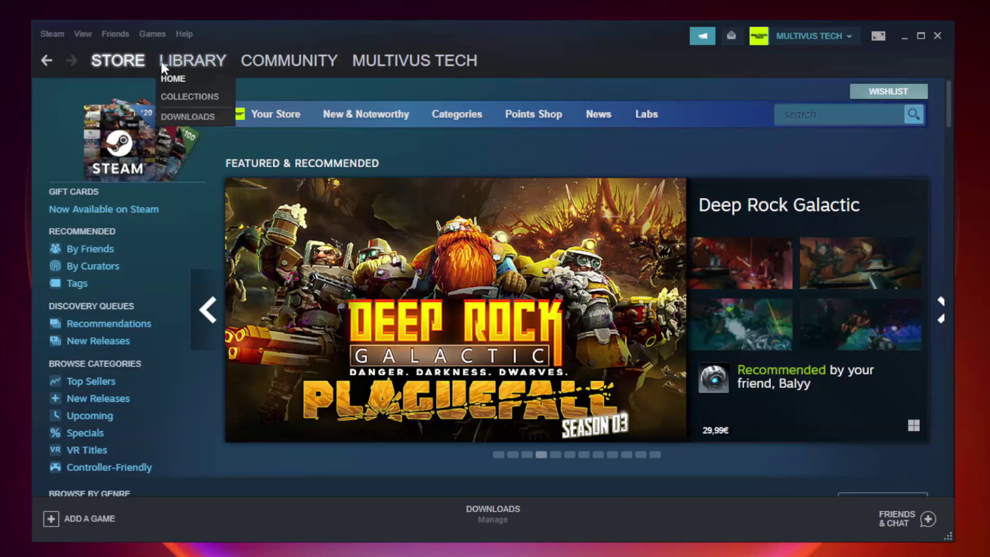
left_click(201, 66)
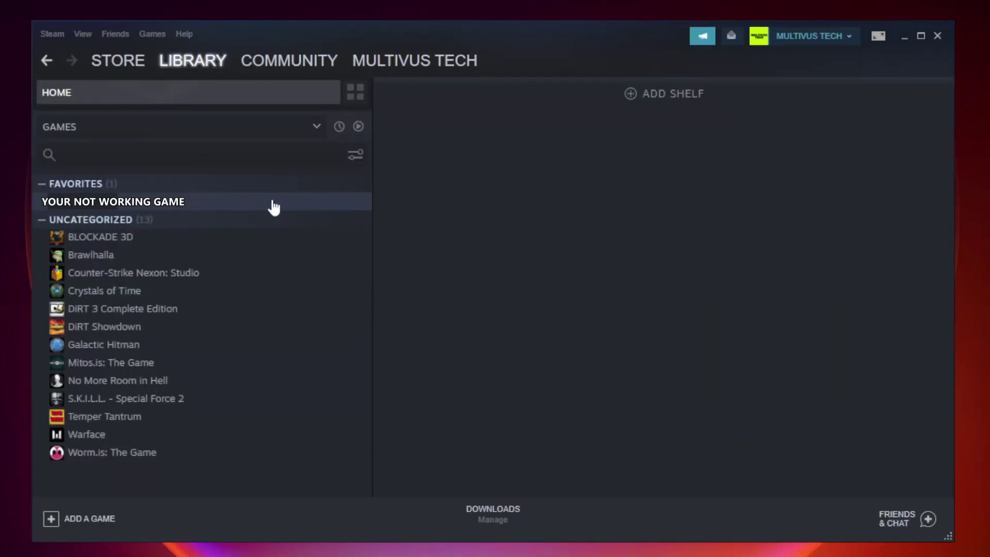
right_click(214, 206)
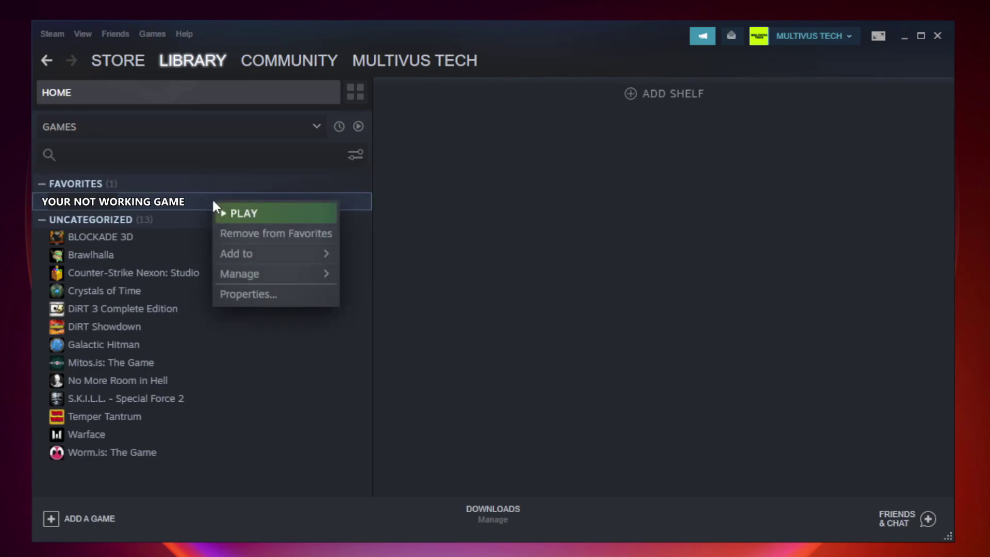
Verify the game's local files from its Properties, validating all 9192 files
left_click(273, 295)
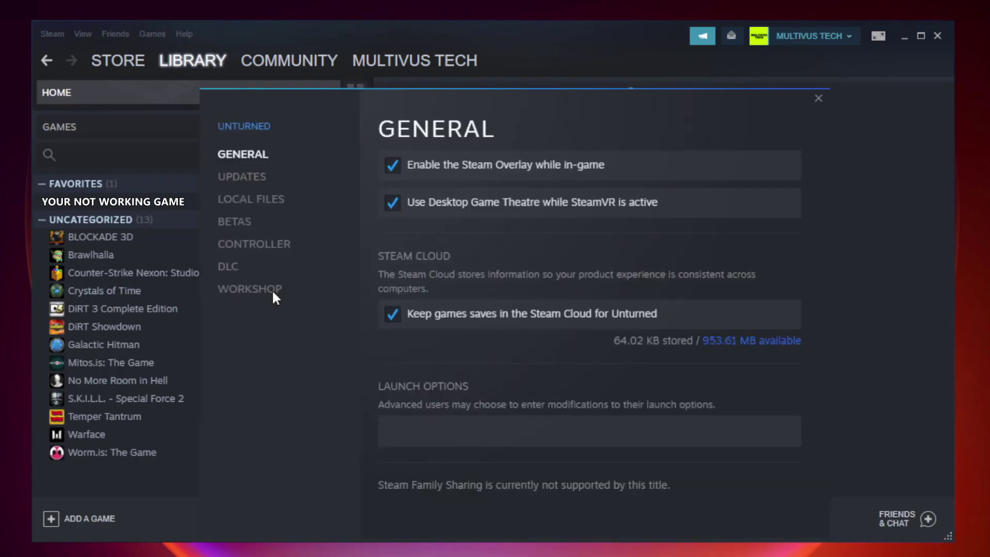
left_click(263, 206)
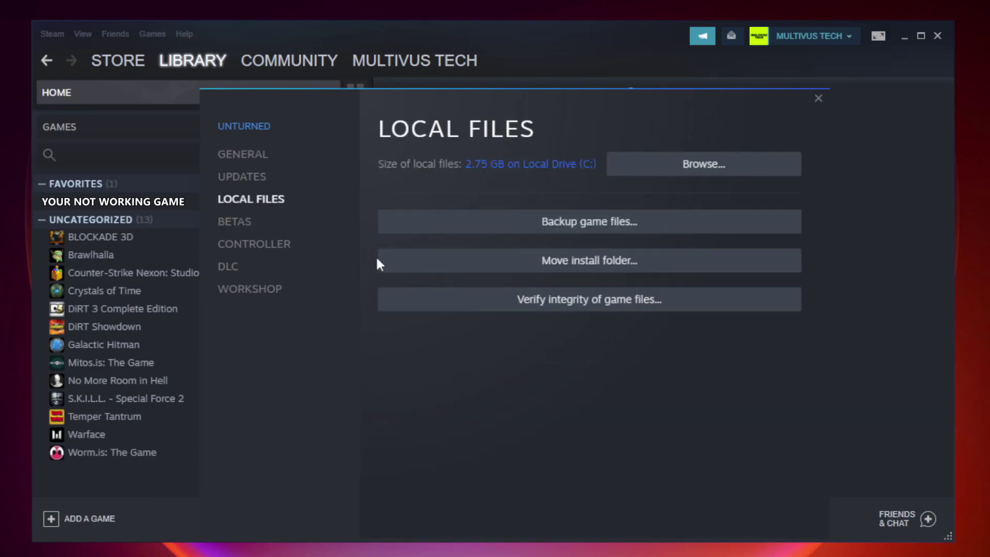
left_click(599, 309)
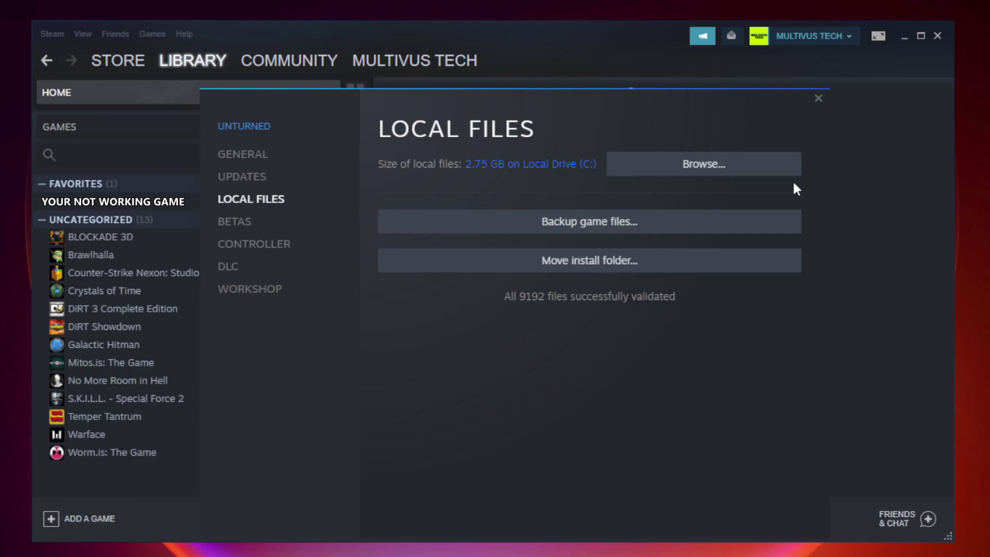
Browse to the game's install folder and bring up the actions for the YOUR NOT WORKING GAME shortcut
left_click(707, 177)
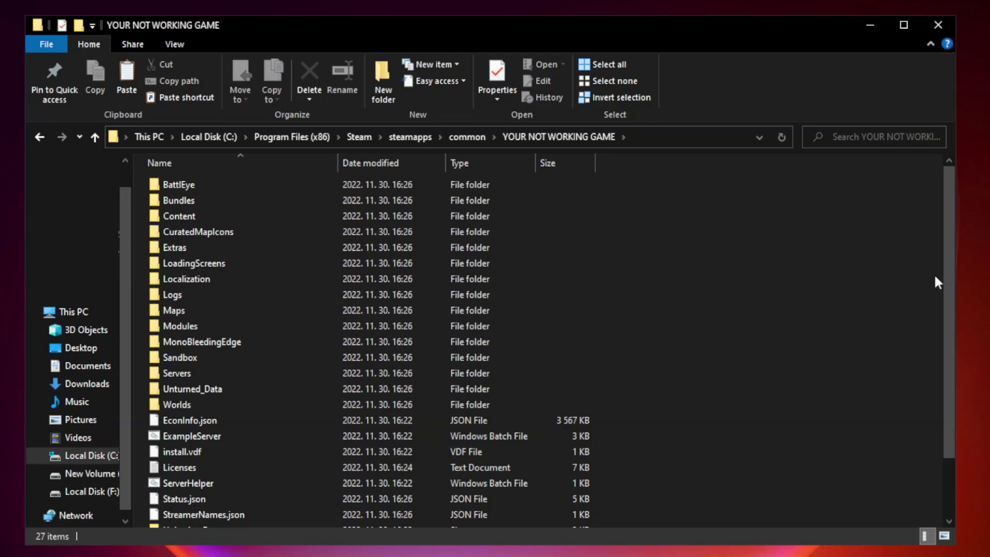
left_click_drag(950, 270, 950, 354)
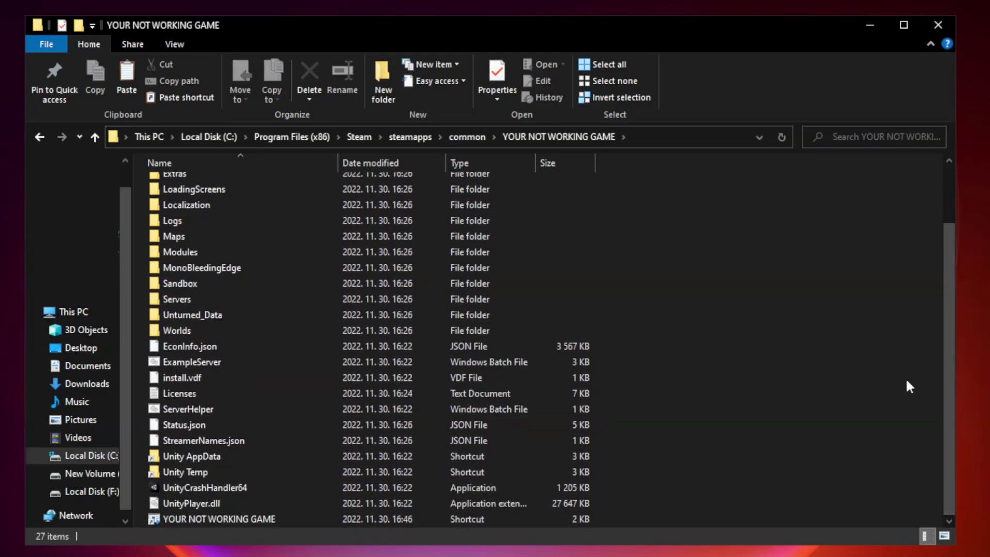
left_click(393, 518)
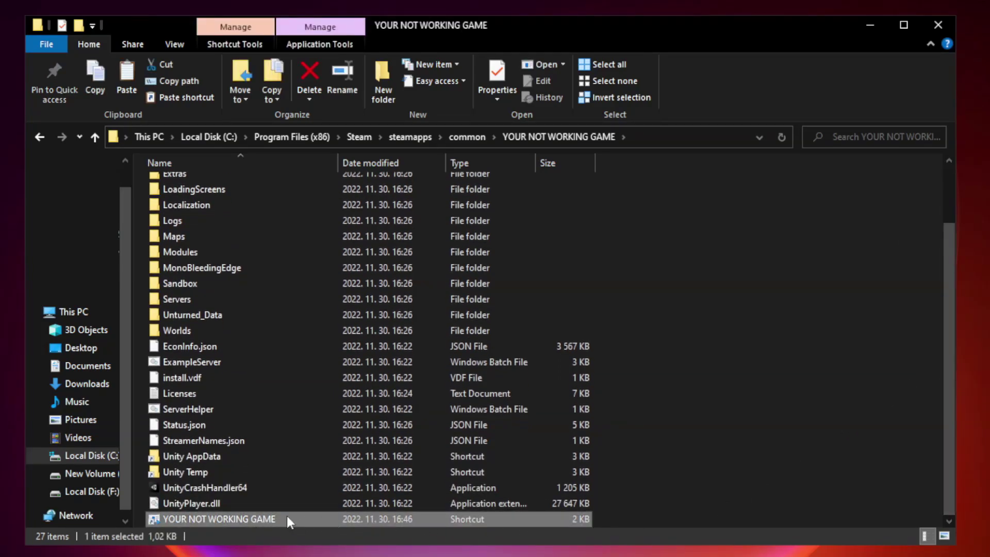
right_click(335, 515)
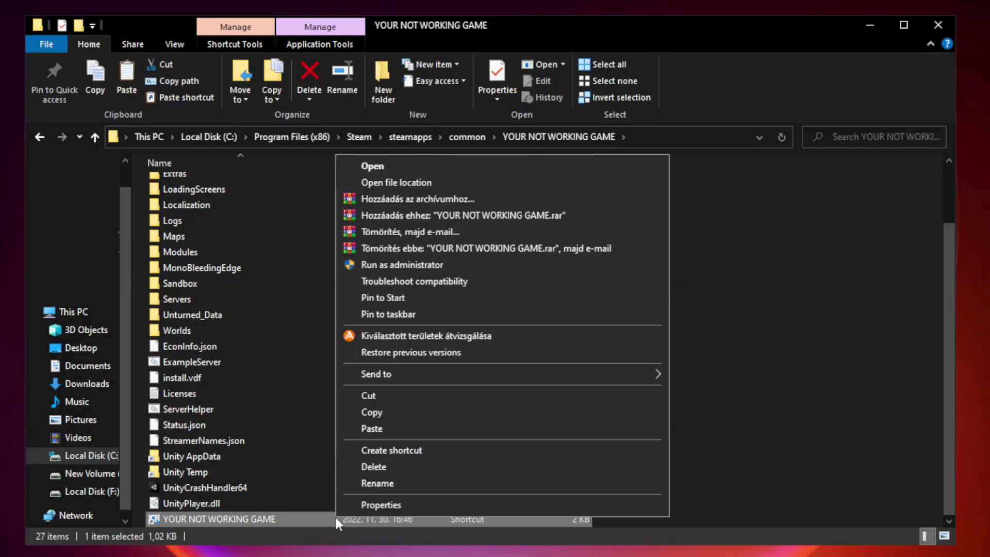
Set the game shortcut to Windows 8 compatibility mode, run as administrator, fullscreen optimizations disabled
left_click(499, 506)
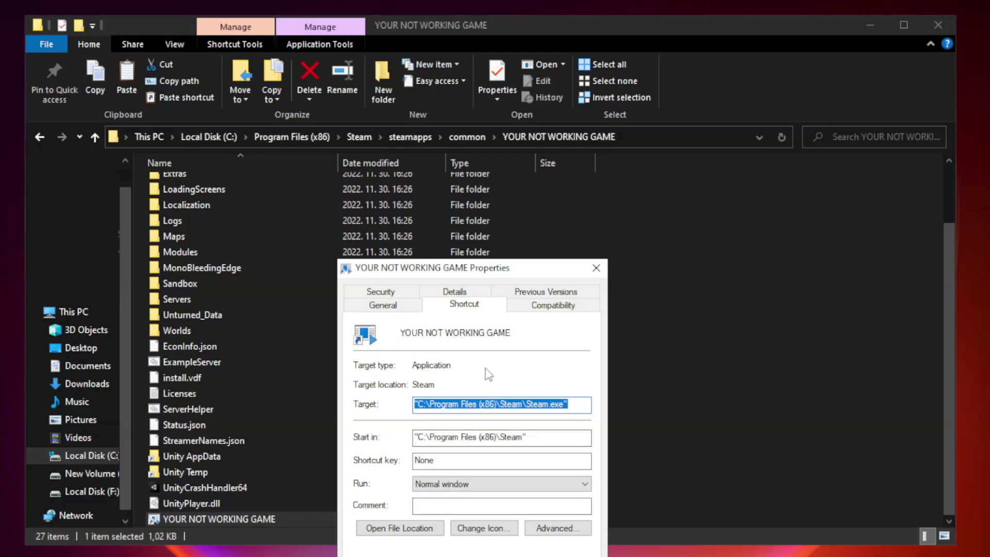
left_click_drag(490, 273, 490, 112)
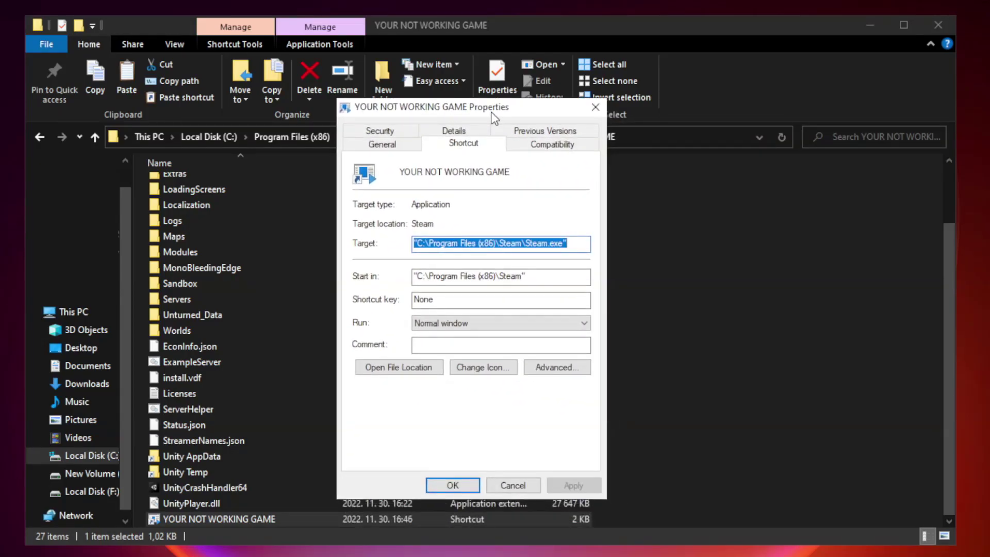
left_click(550, 147)
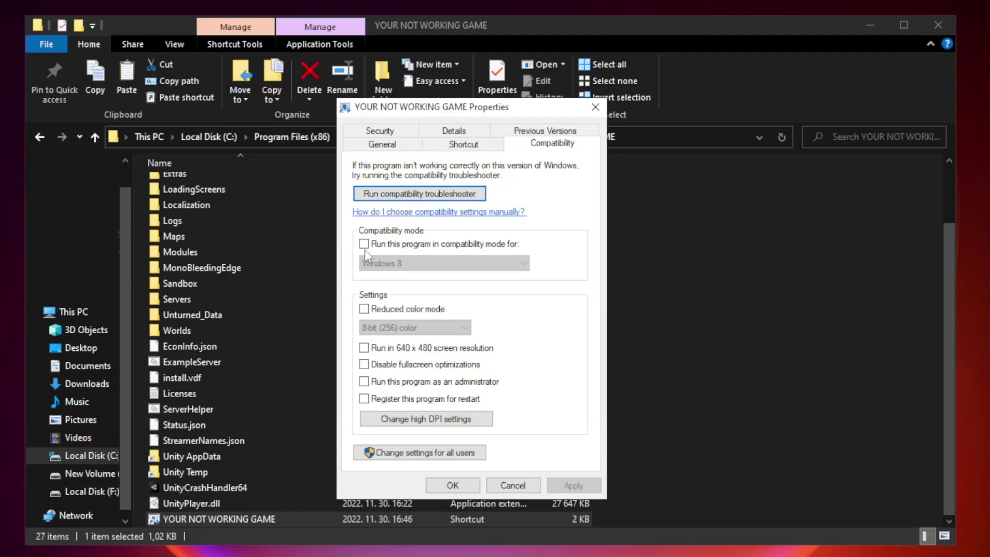
left_click(394, 245)
left_click(443, 263)
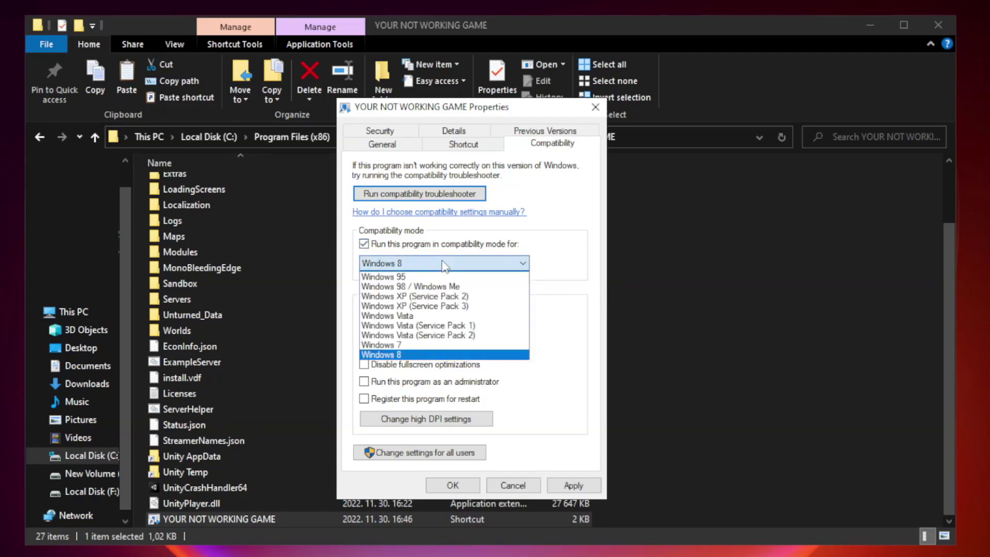
left_click(418, 355)
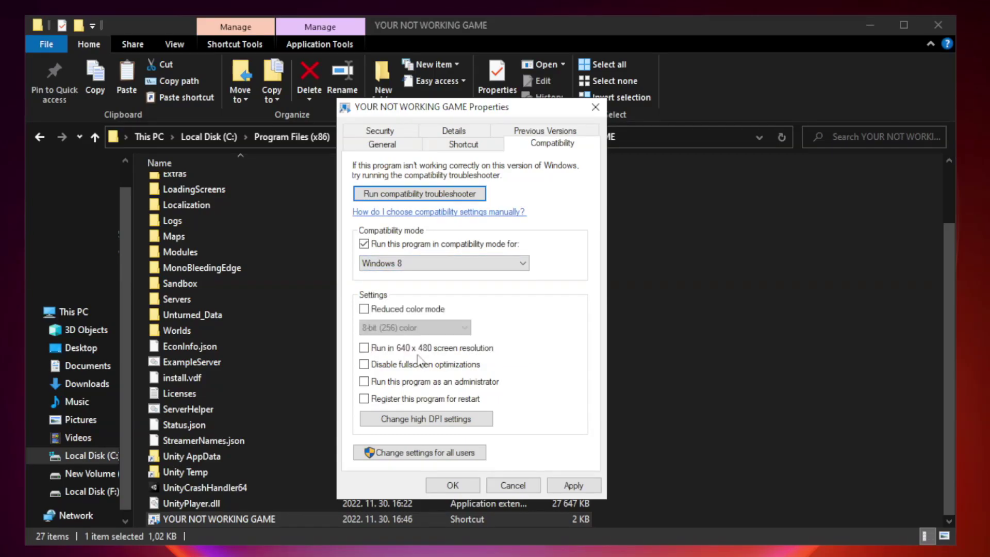
left_click(388, 365)
left_click(390, 384)
left_click(573, 485)
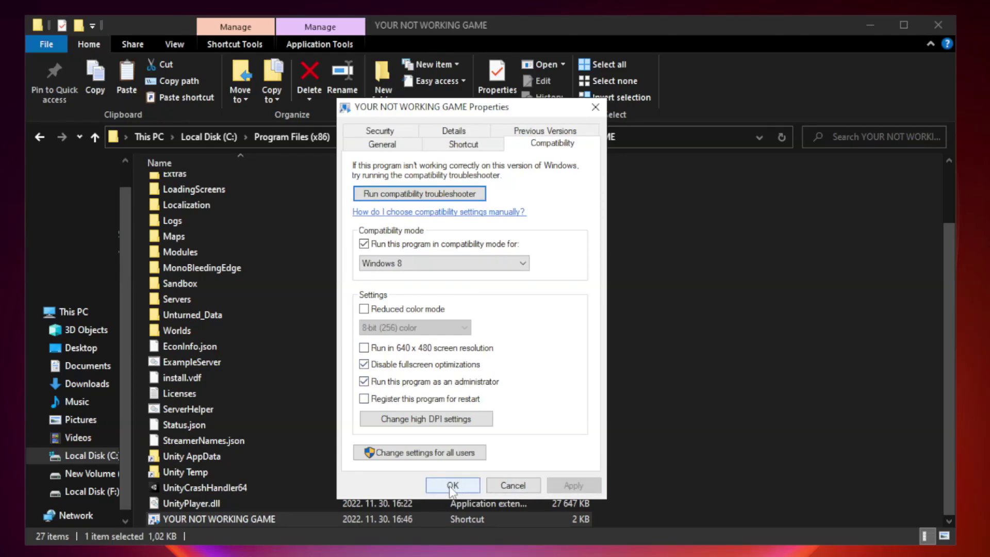
left_click(452, 486)
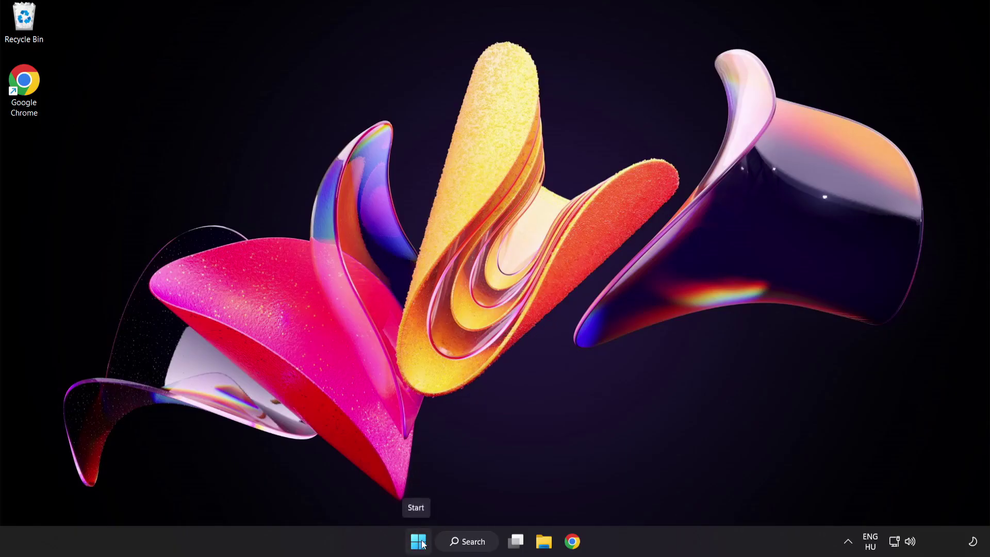
Open Task Manager from the Start button's Quick Link menu
right_click(421, 544)
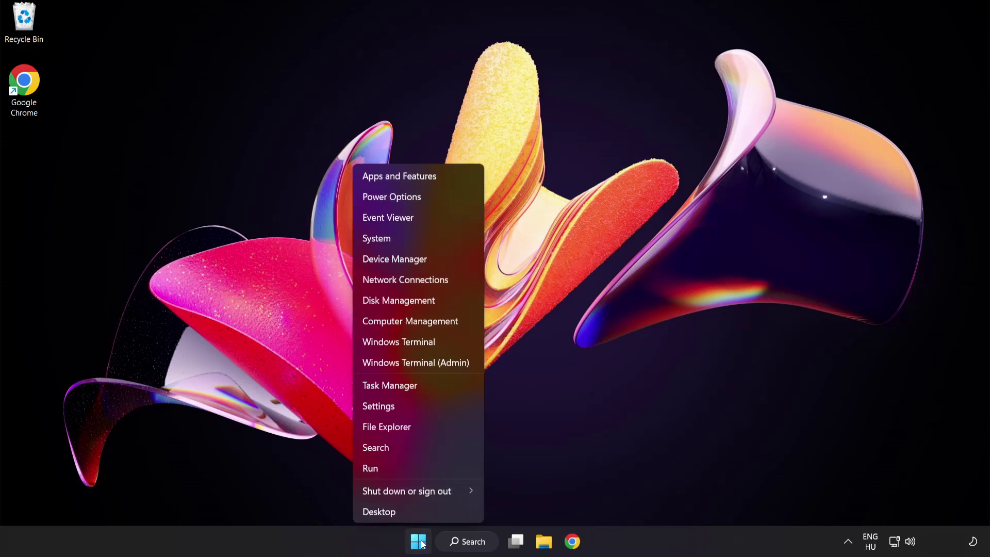
left_click(430, 388)
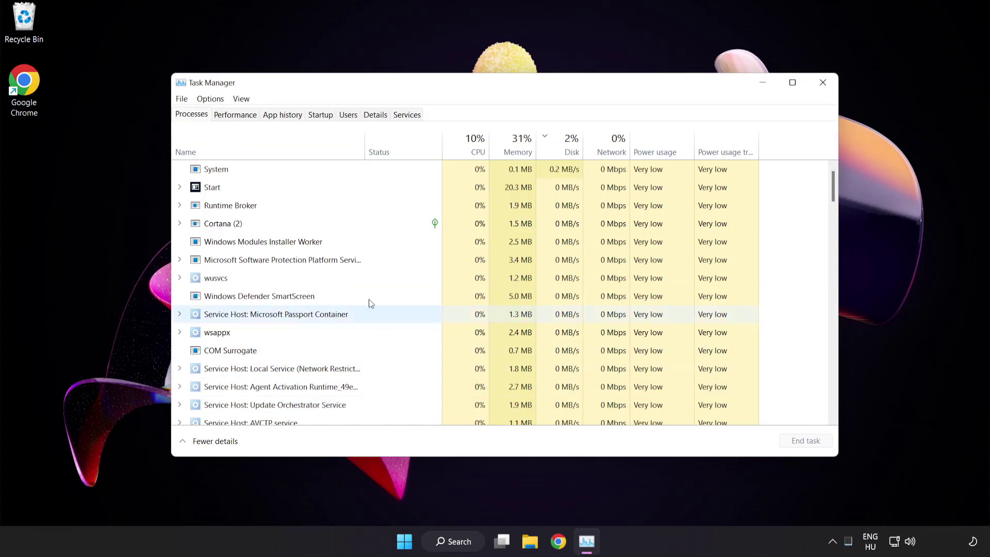
Disable Cortana, Phone Link, Terminal and Windows Security notification icon as startup apps
left_click(326, 116)
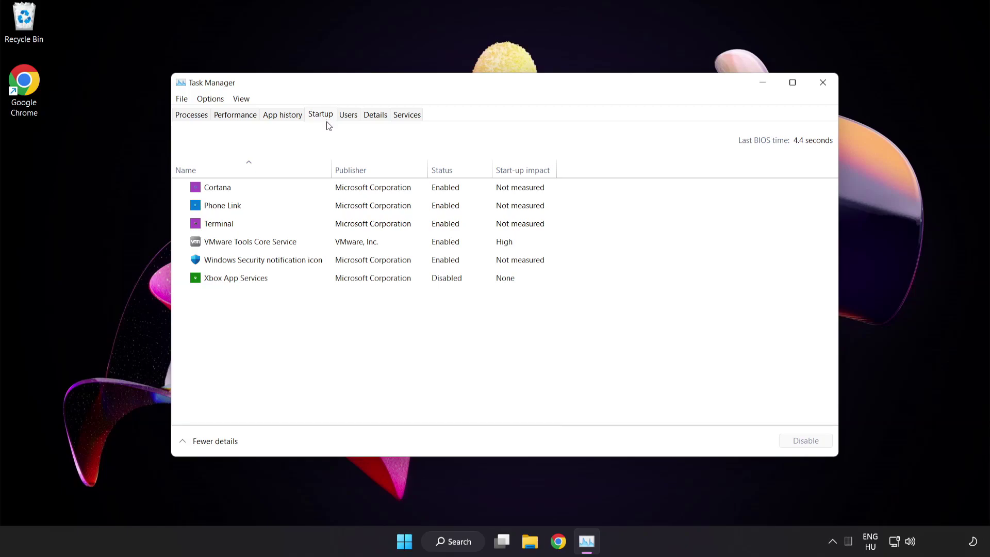
left_click(328, 193)
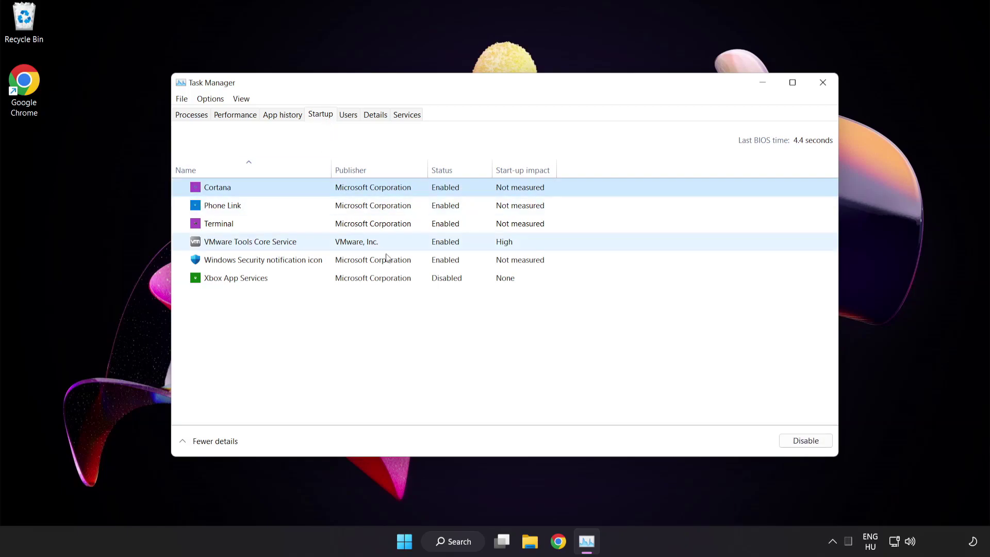
left_click(809, 442)
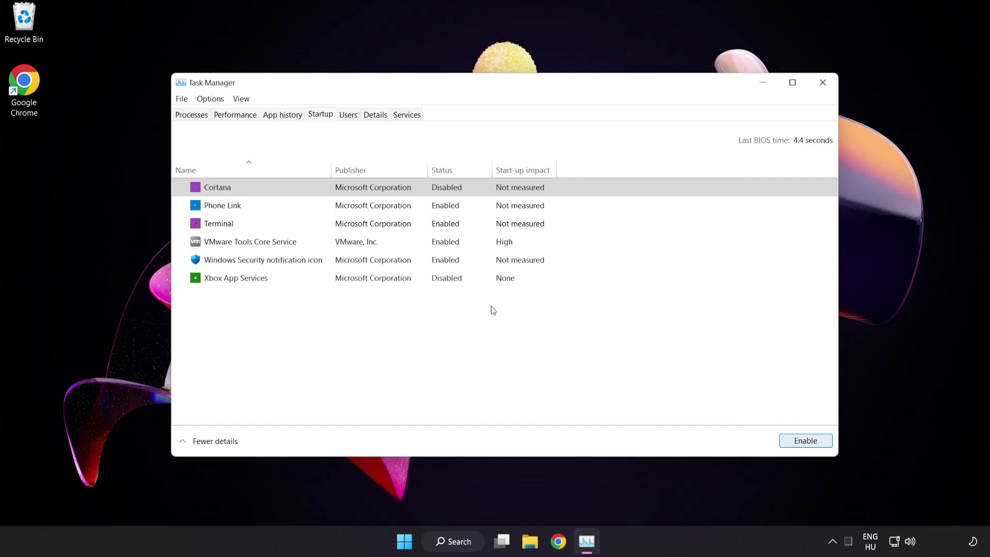
left_click(306, 205)
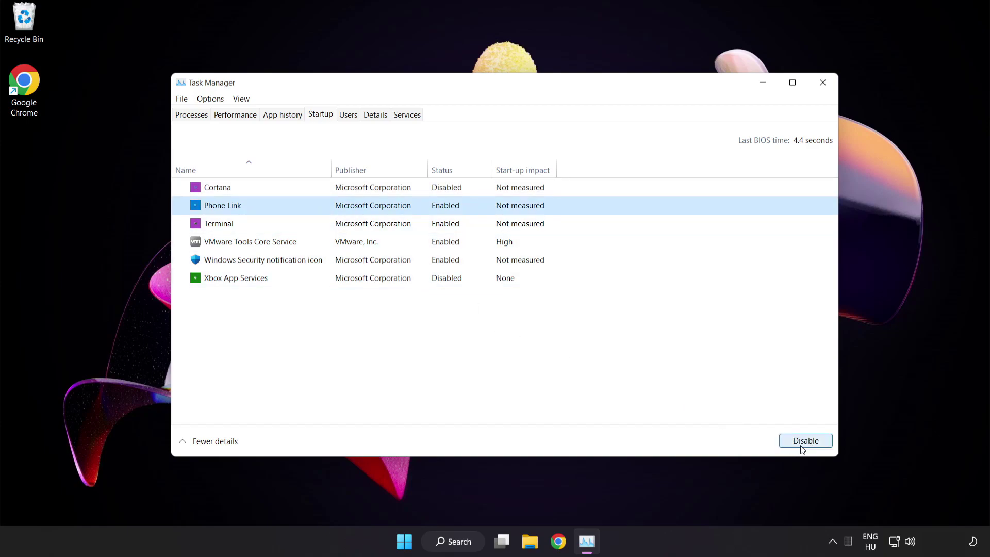
left_click(804, 440)
left_click(314, 224)
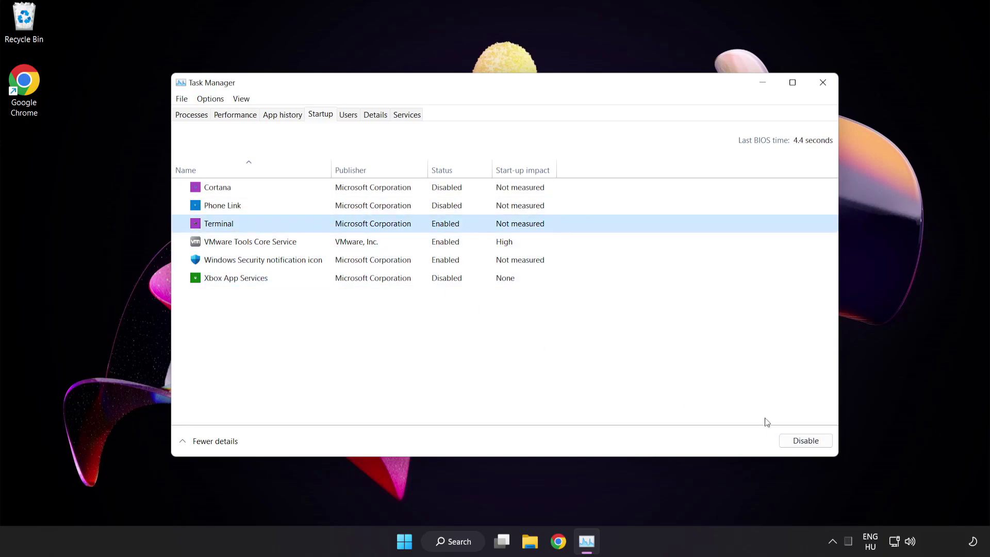
left_click(802, 441)
left_click(333, 260)
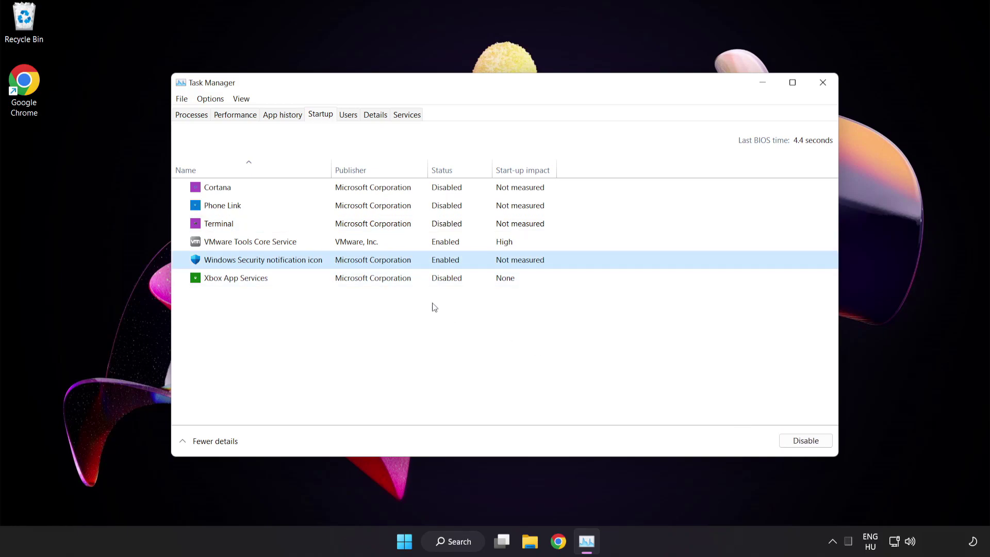
left_click(802, 442)
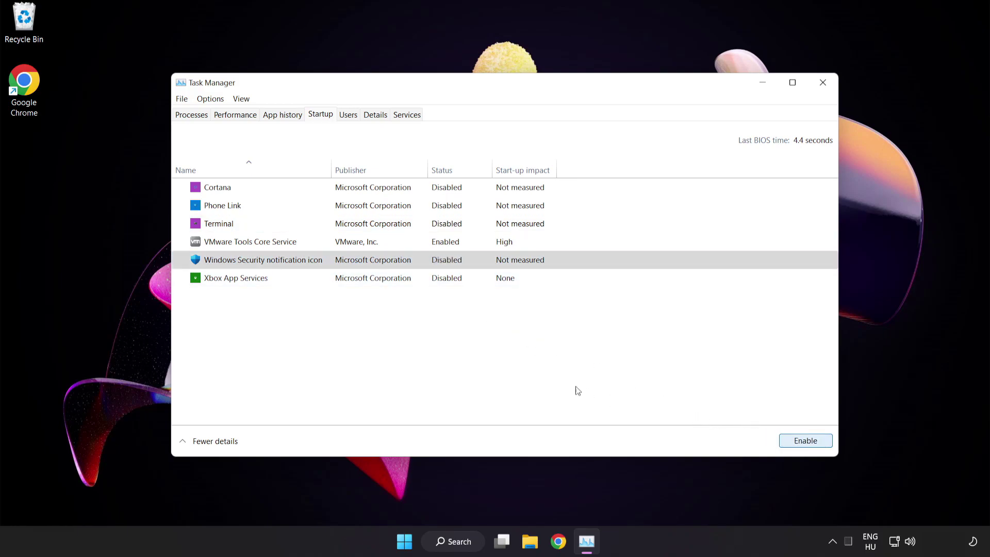
Close Task Manager and launch Windows Security by searching for 'security'
left_click(822, 83)
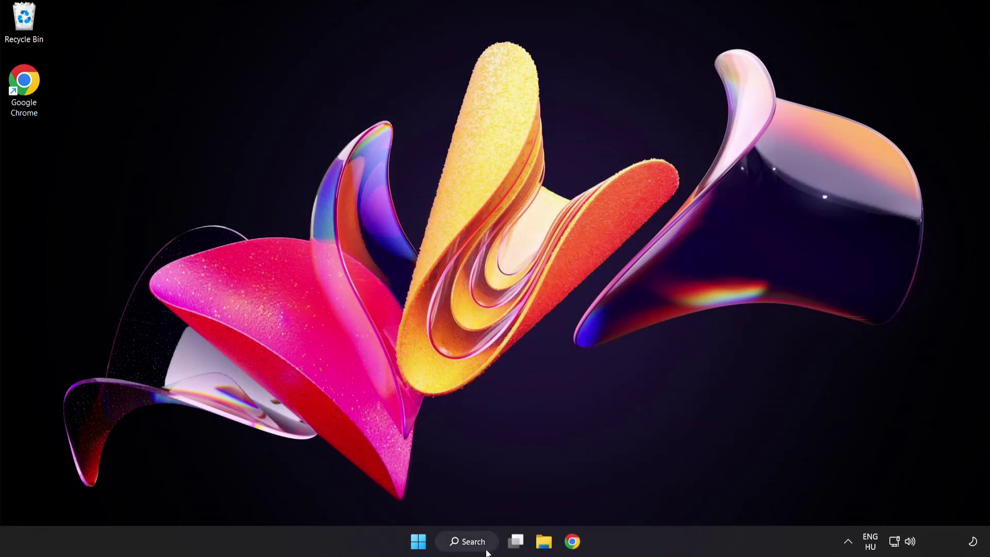
left_click(475, 542)
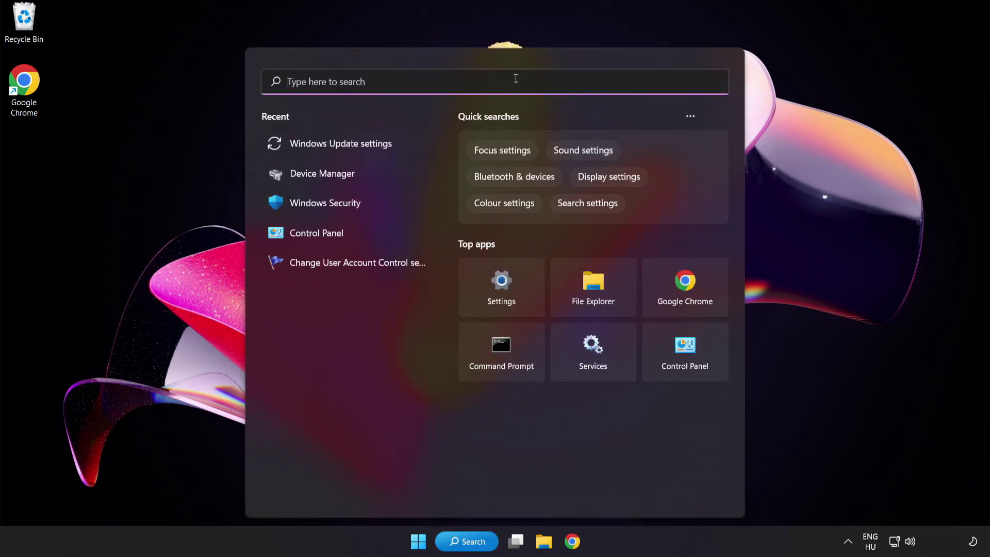
type("security")
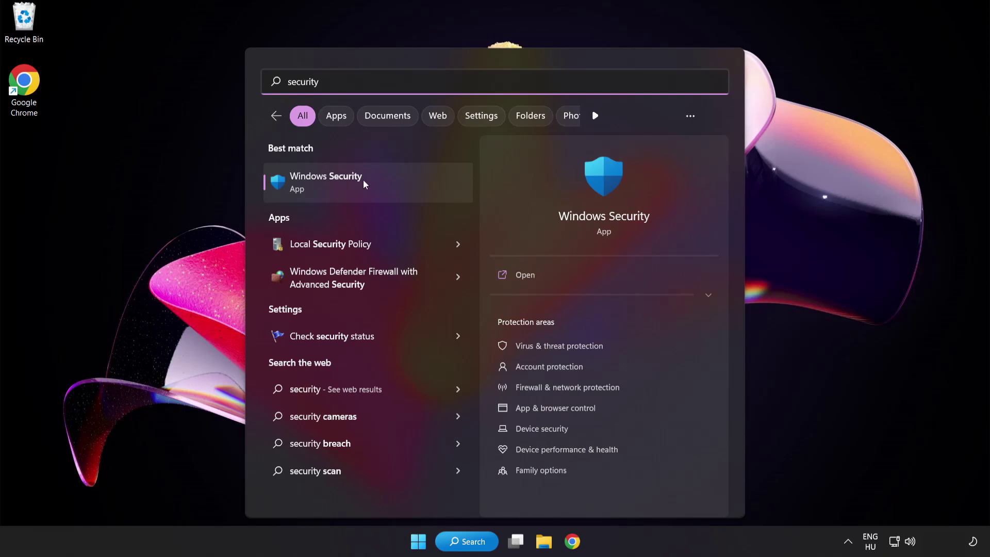
left_click(374, 181)
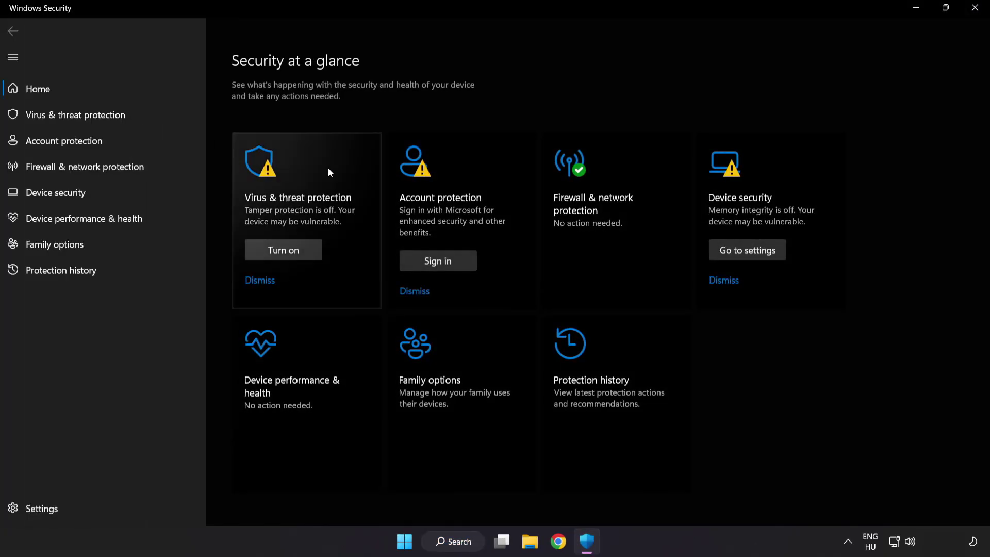
Go to the Virus & threat protection settings page and scroll to the exclusions section
left_click(150, 116)
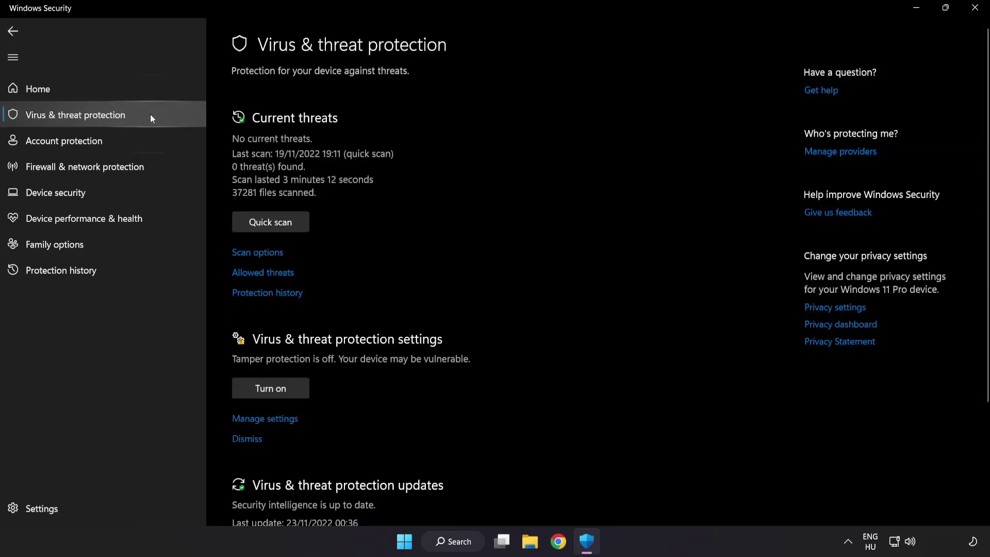
scroll(625, 148, "down", 3)
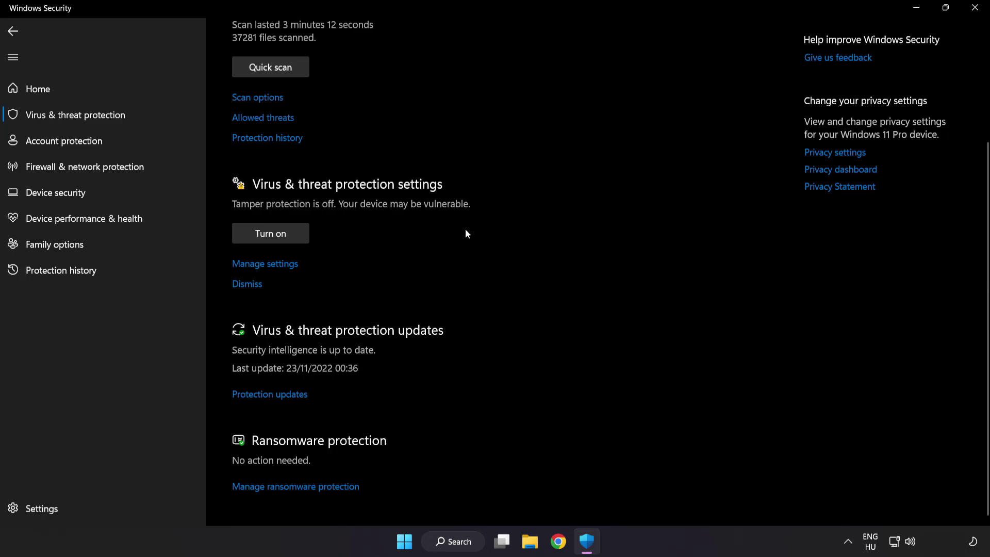
left_click(272, 264)
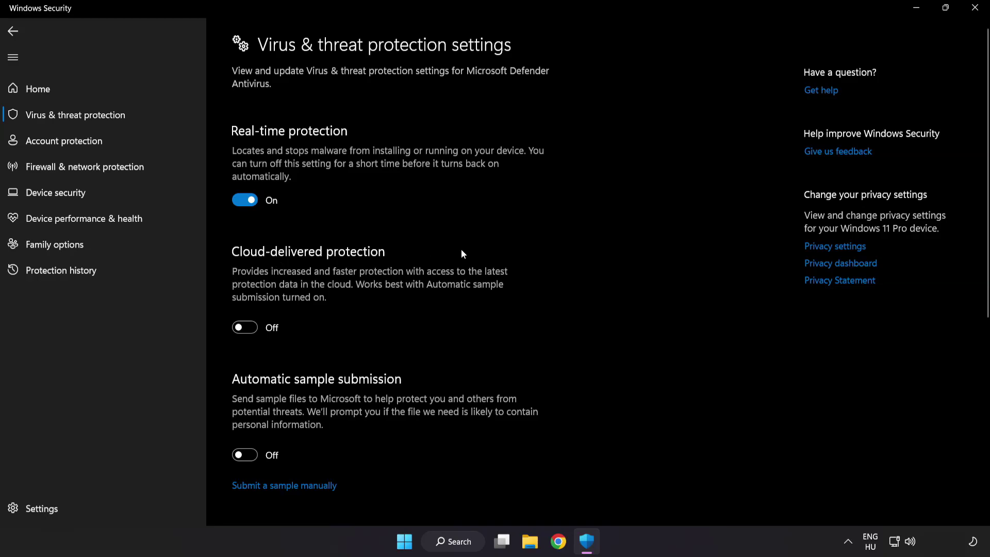
scroll(576, 273, "down", 7)
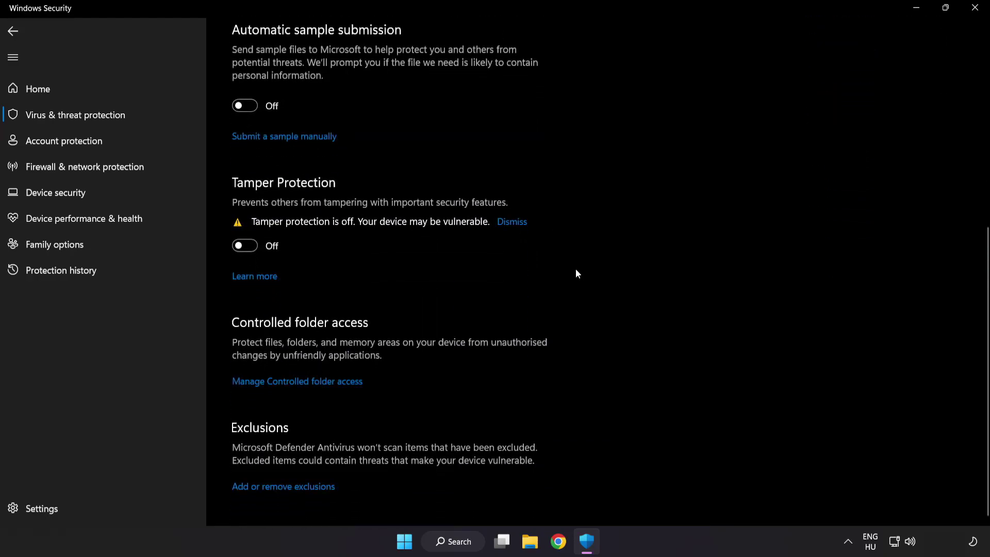
Open Defender exclusions and start adding a new File exclusion
left_click(289, 487)
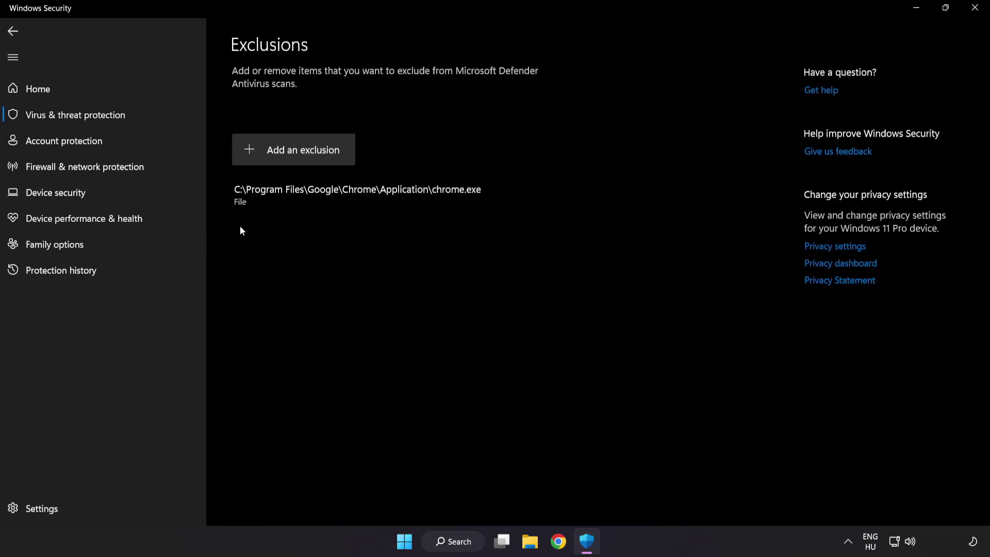
left_click(296, 158)
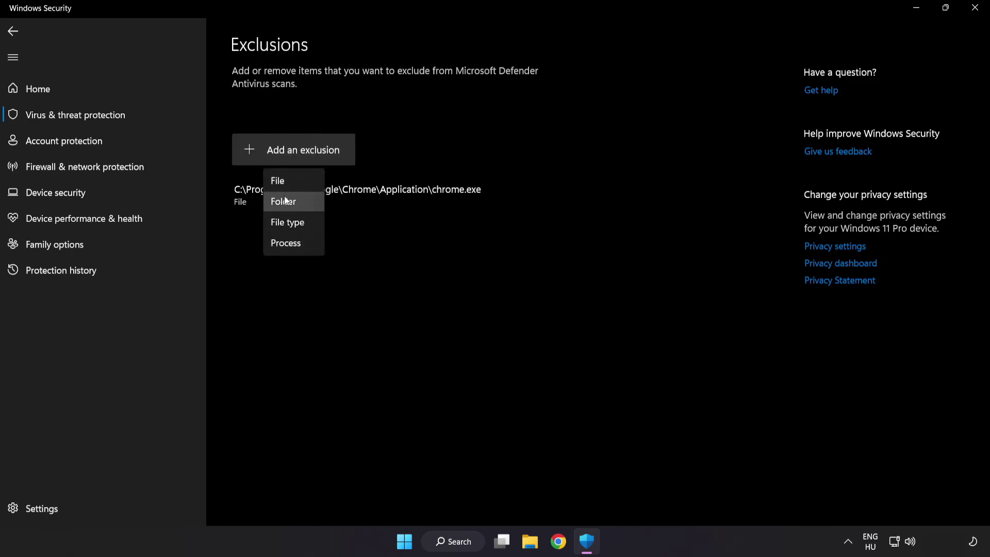
left_click(287, 182)
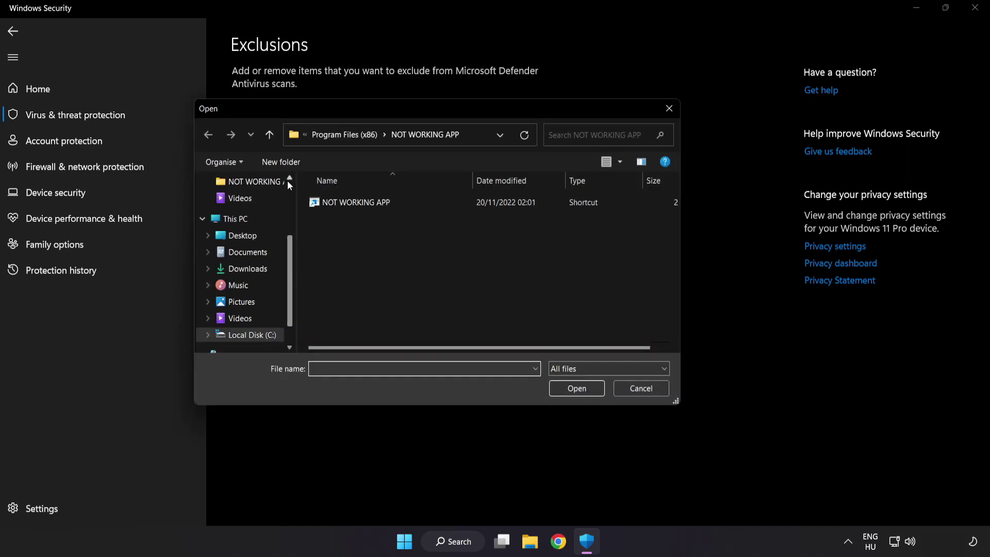
Exclude the NOT WORKING APP shortcut from C:\Program Files (x86)\NOT WORKING APP
left_click(317, 138)
left_click(323, 134)
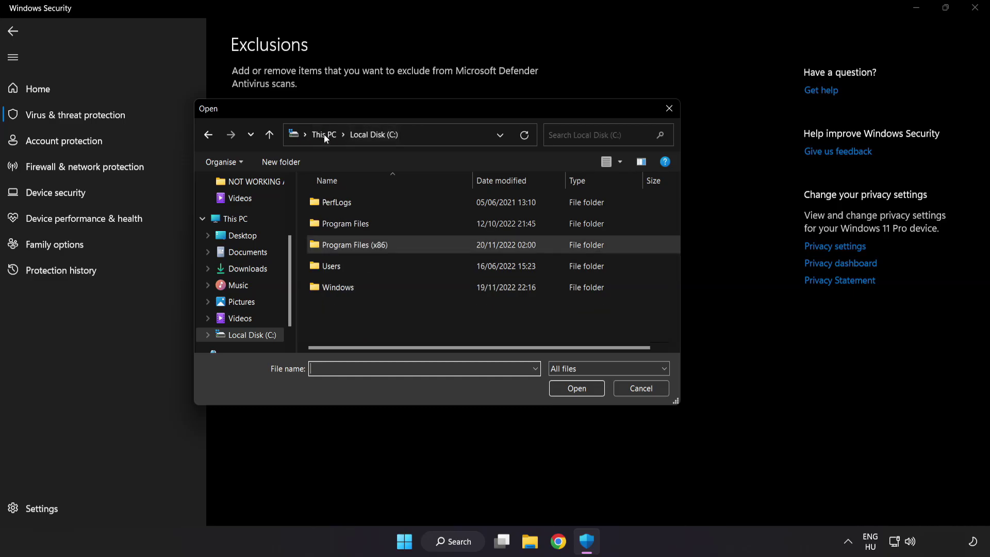
left_click(325, 135)
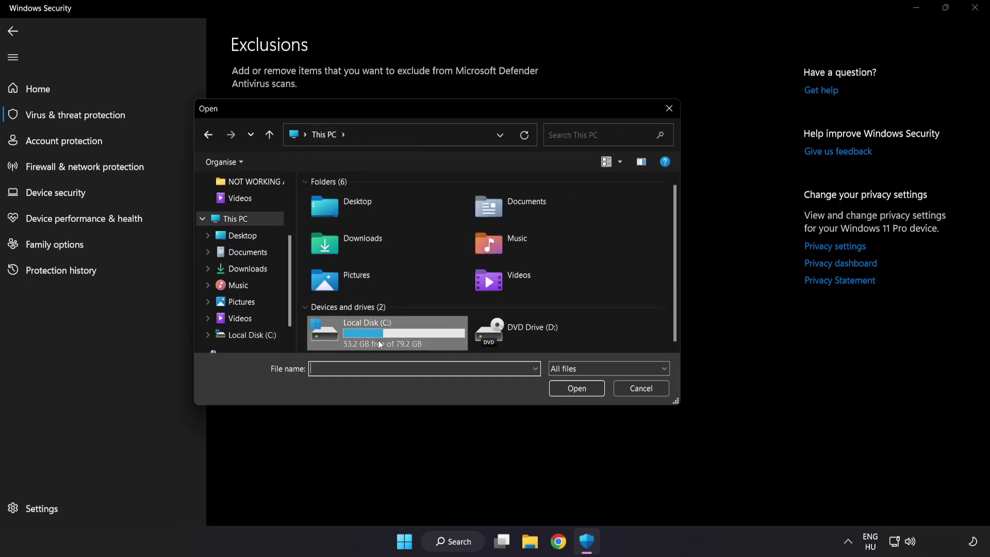
double_click(369, 337)
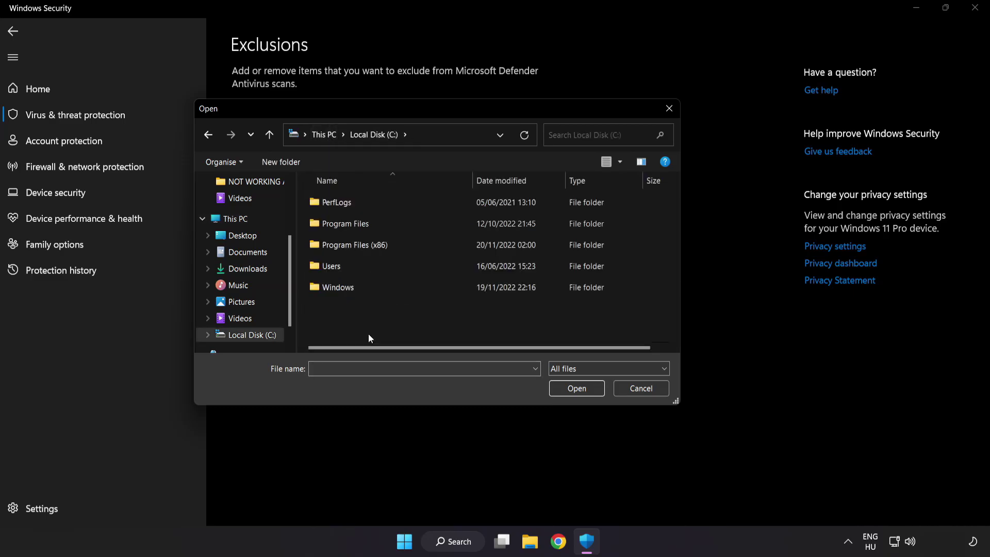
double_click(379, 242)
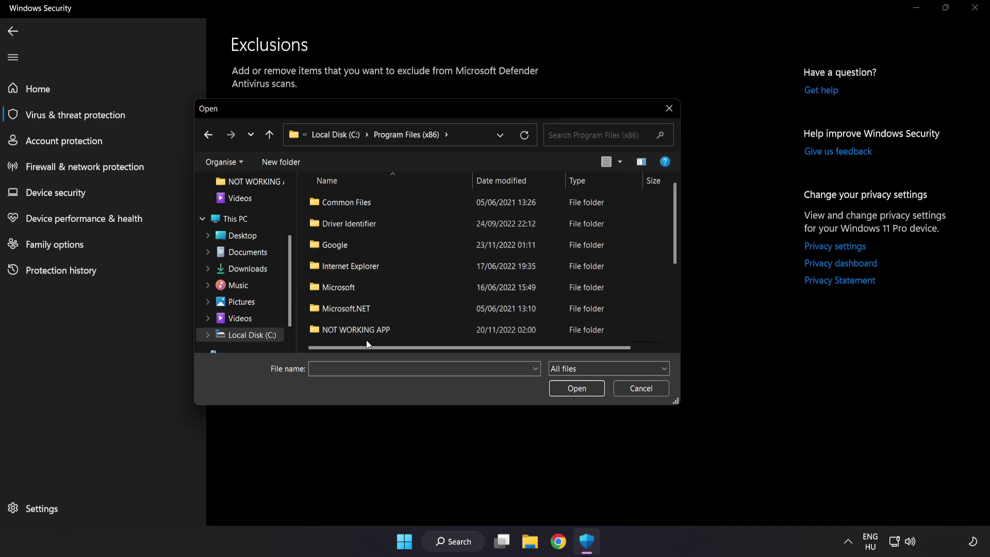
scroll(367, 324, "down", 1)
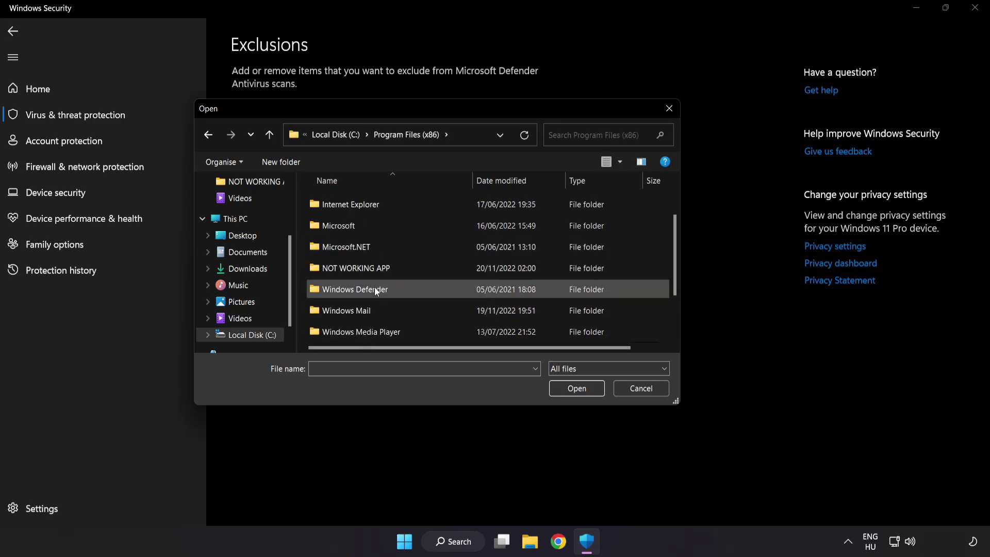
double_click(393, 268)
left_click(347, 206)
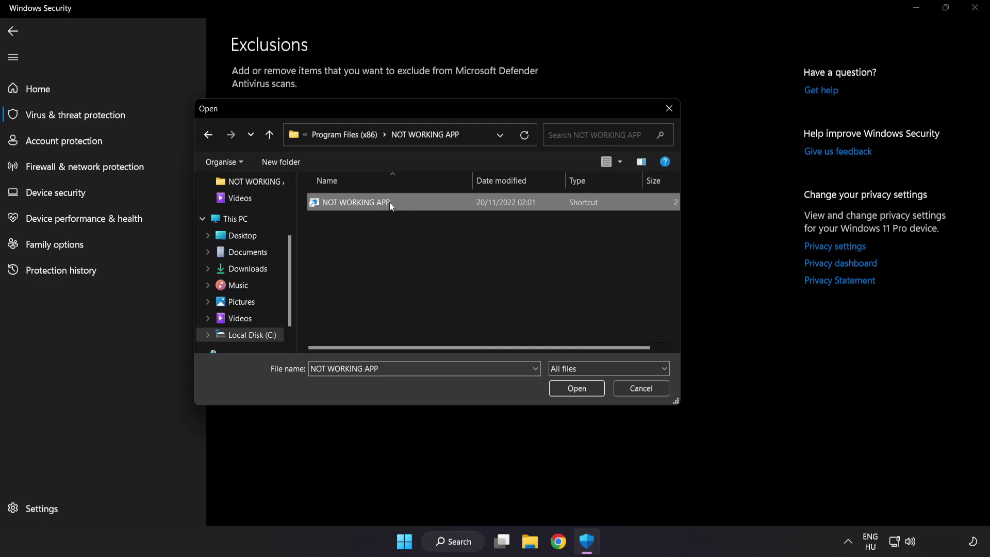
left_click(577, 395)
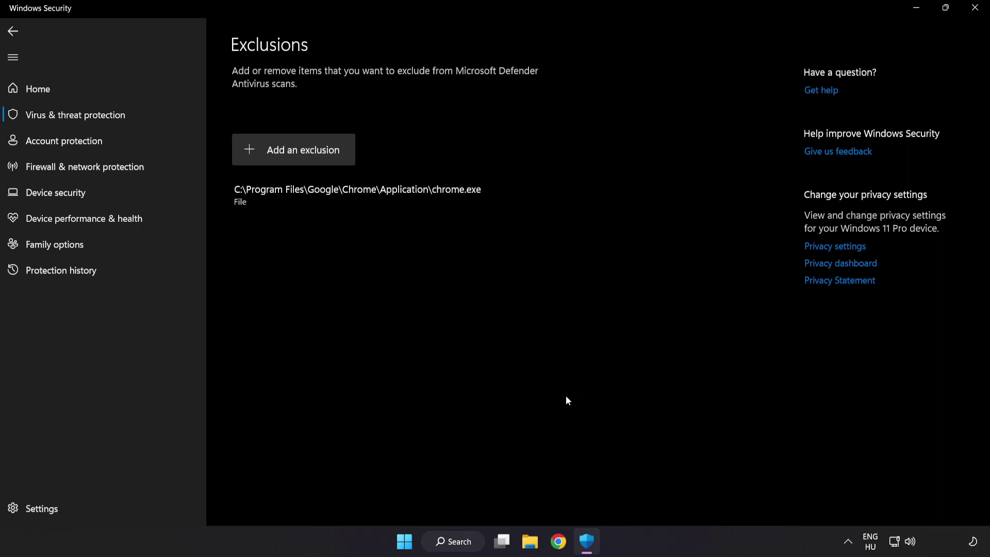
Close Windows Security and bring up the Start menu's Sleep, Shut down and Restart options
left_click(971, 14)
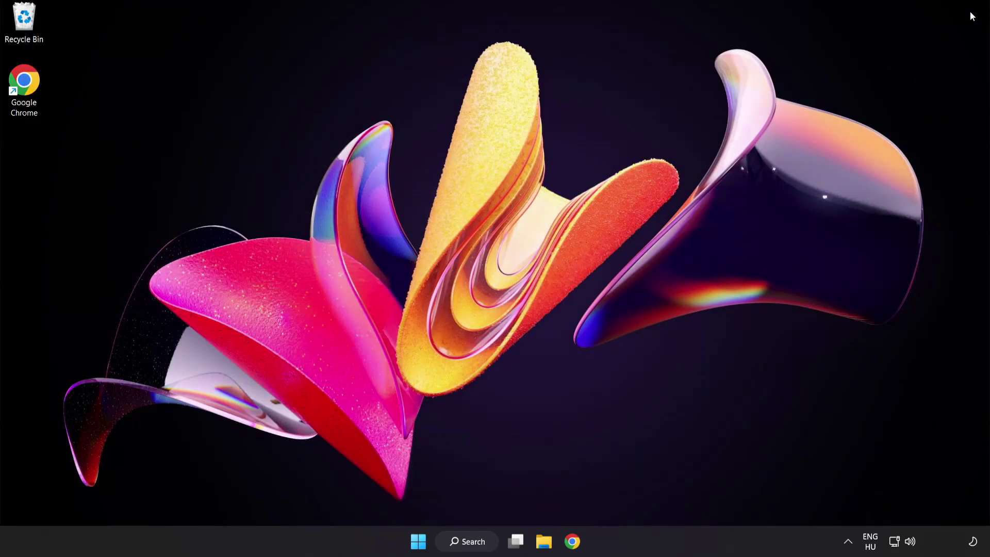
left_click(418, 541)
left_click(654, 497)
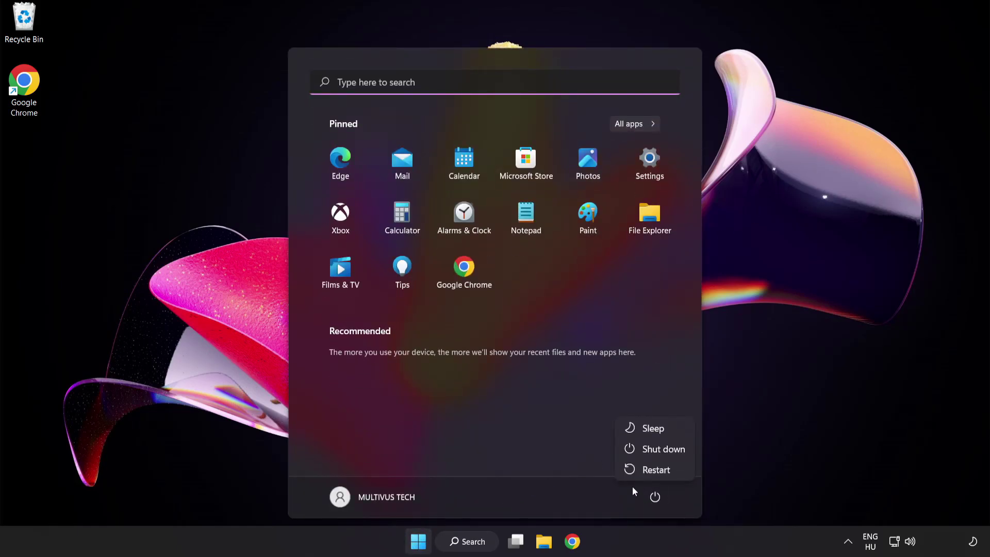